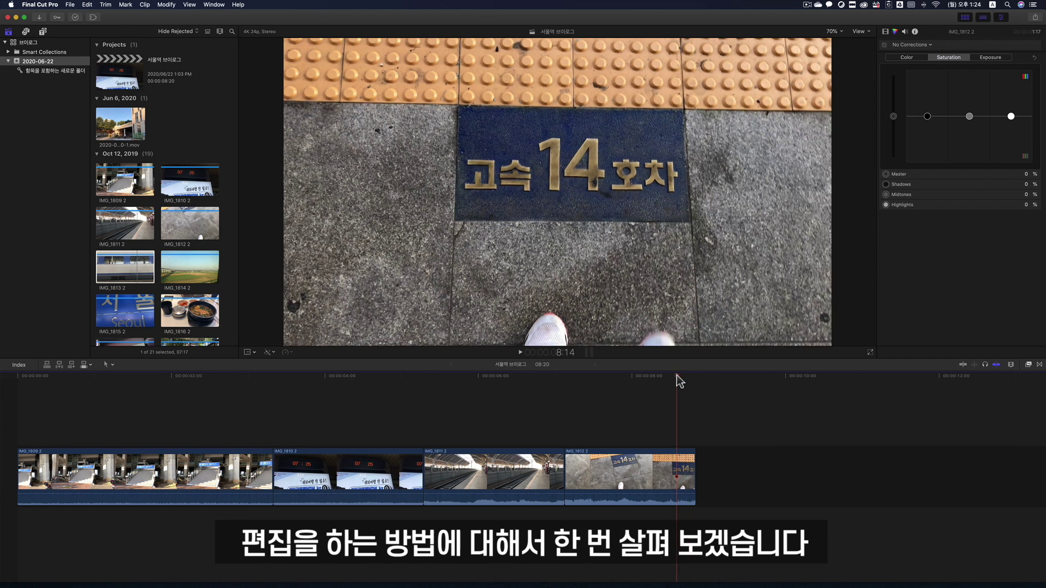
# Step: Drop IMG_1814 2 at the end of the timeline, right after IMG_1812 2
pyautogui.click(691, 375)
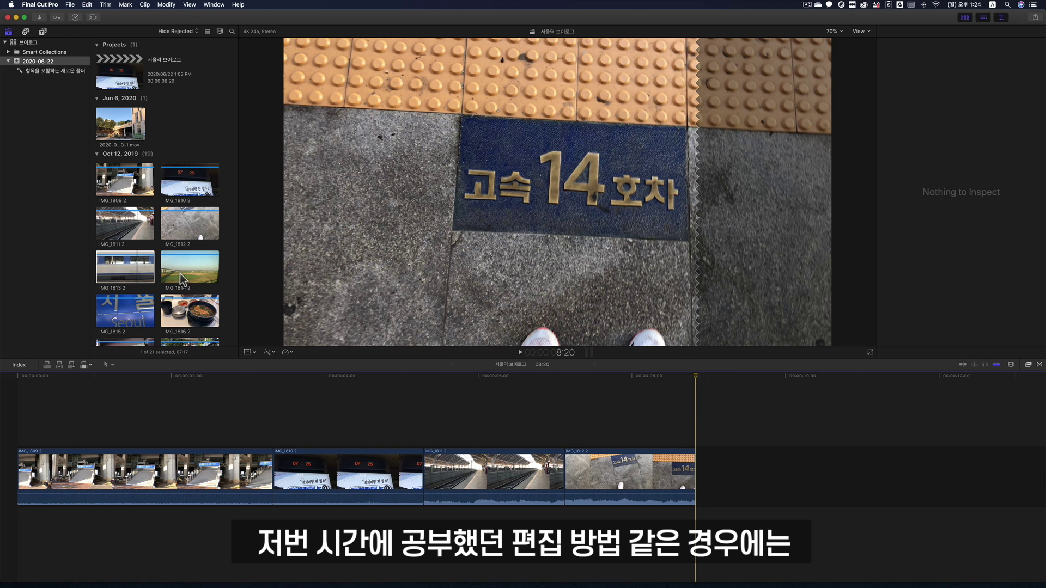
pyautogui.moveTo(180, 278); pyautogui.dragTo(698, 460)
# Step: Skim through the added IMG_1814 2 clip to find where to cut it
pyautogui.hscroll(2, 704, 475)
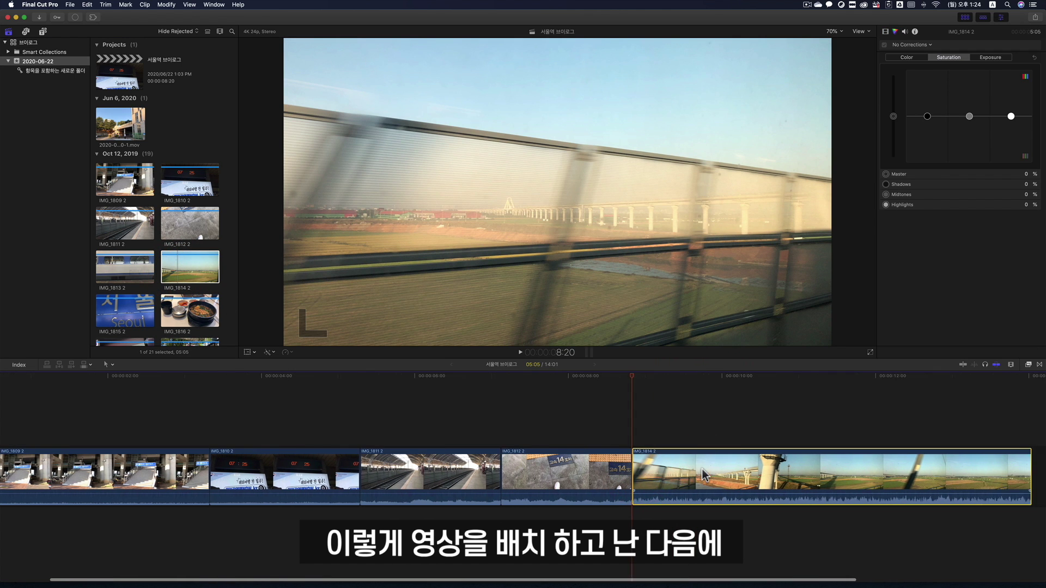
pyautogui.hscroll(2, 704, 475)
pyautogui.moveTo(648, 377); pyautogui.dragTo(773, 386)
pyautogui.moveTo(957, 461); pyautogui.dragTo(827, 462)
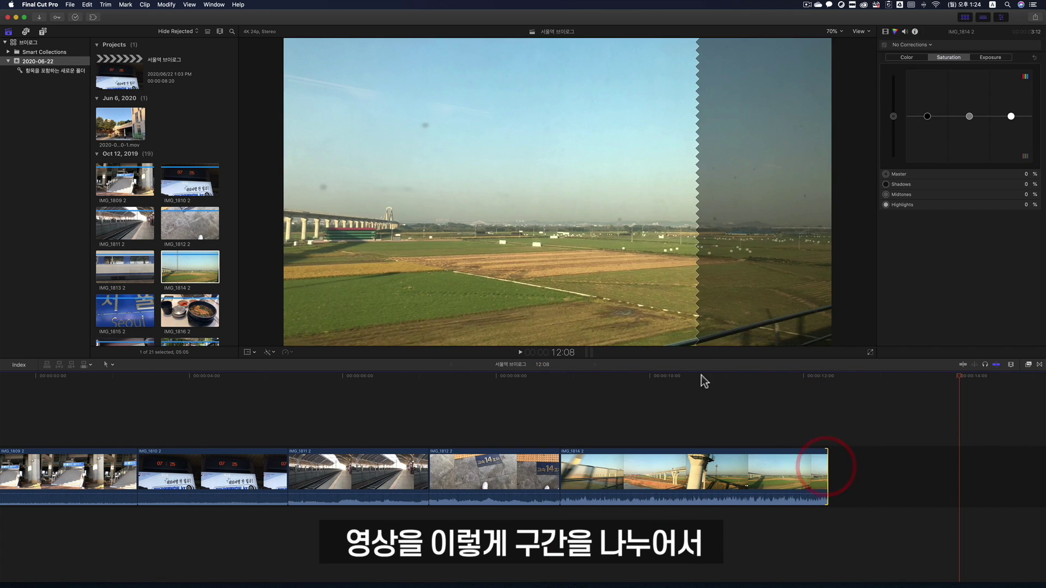
# Step: Blade IMG_1814 2 at 10:12, delete its tail, then delete the remaining piece
pyautogui.click(690, 377)
pyautogui.click(689, 458)
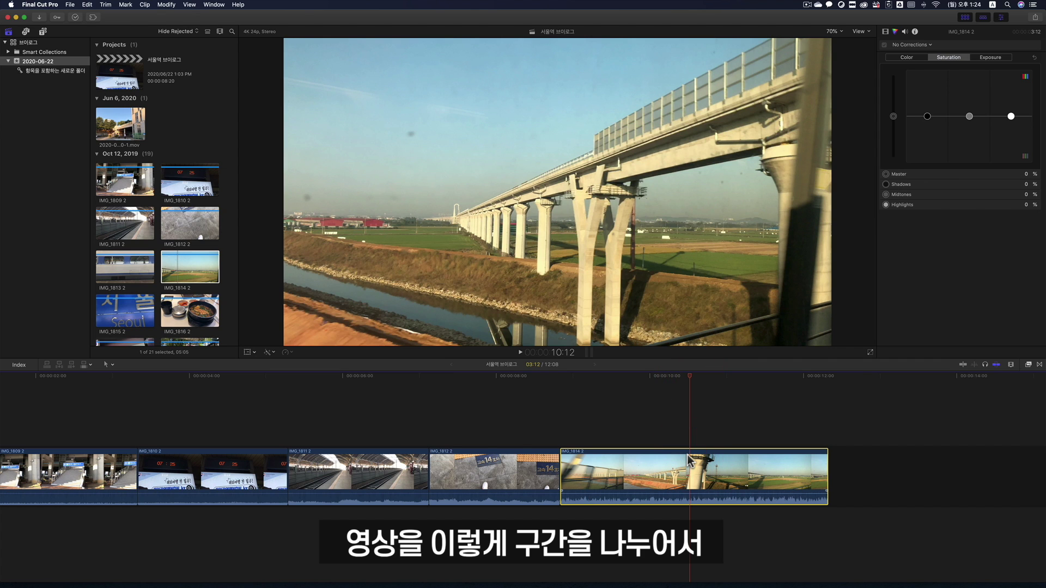
pyautogui.press('super+b')
pyautogui.click(722, 462)
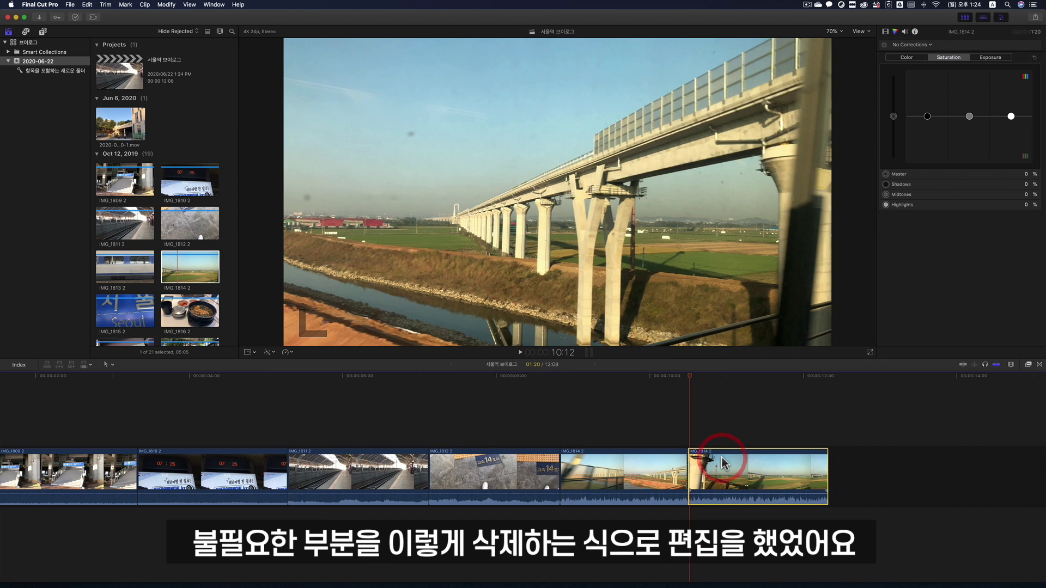
pyautogui.press('Delete')
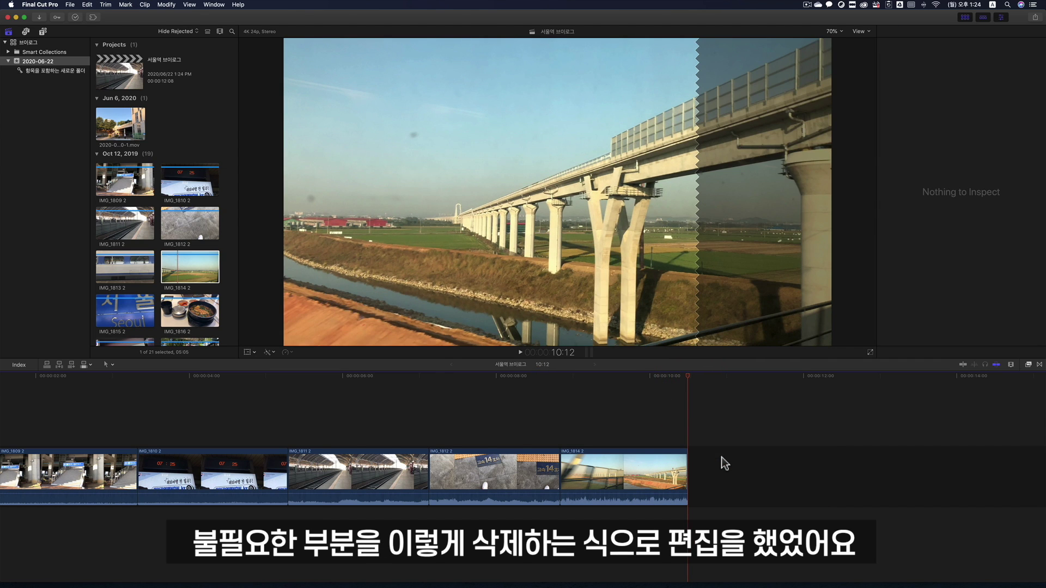
pyautogui.click(625, 493)
pyautogui.press('Delete')
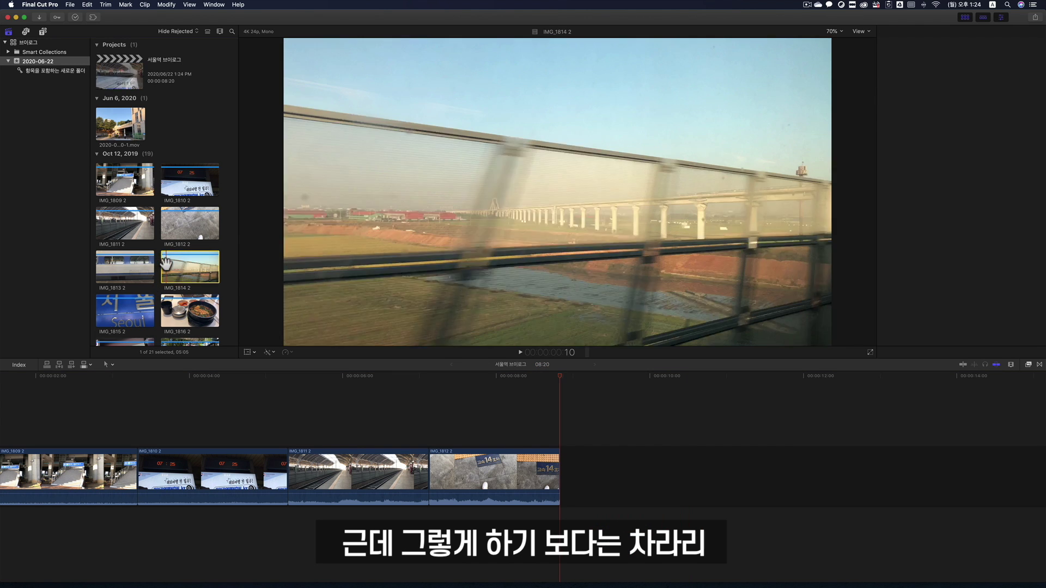
pyautogui.click(182, 264)
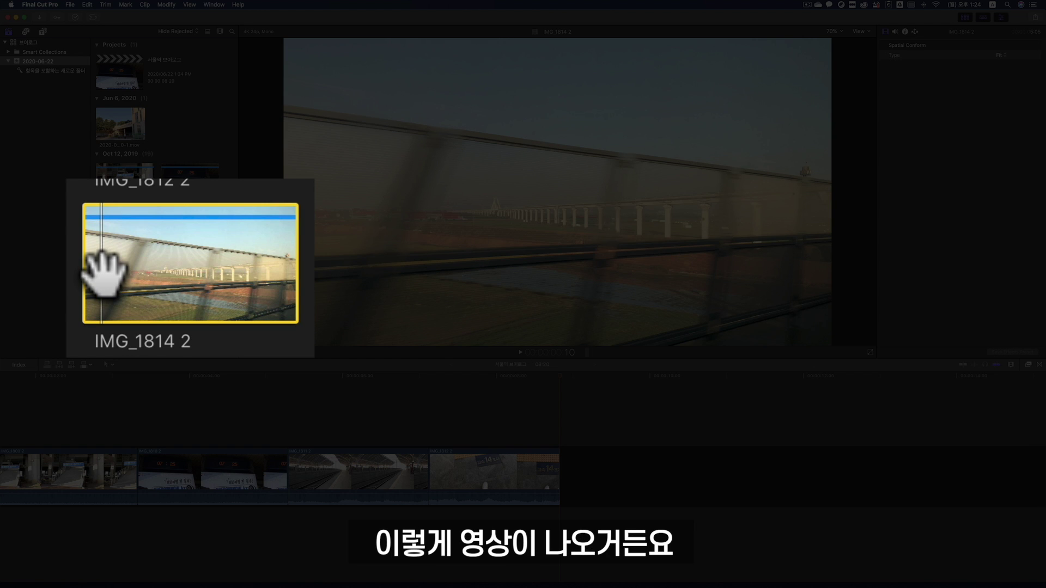
pyautogui.press('space')
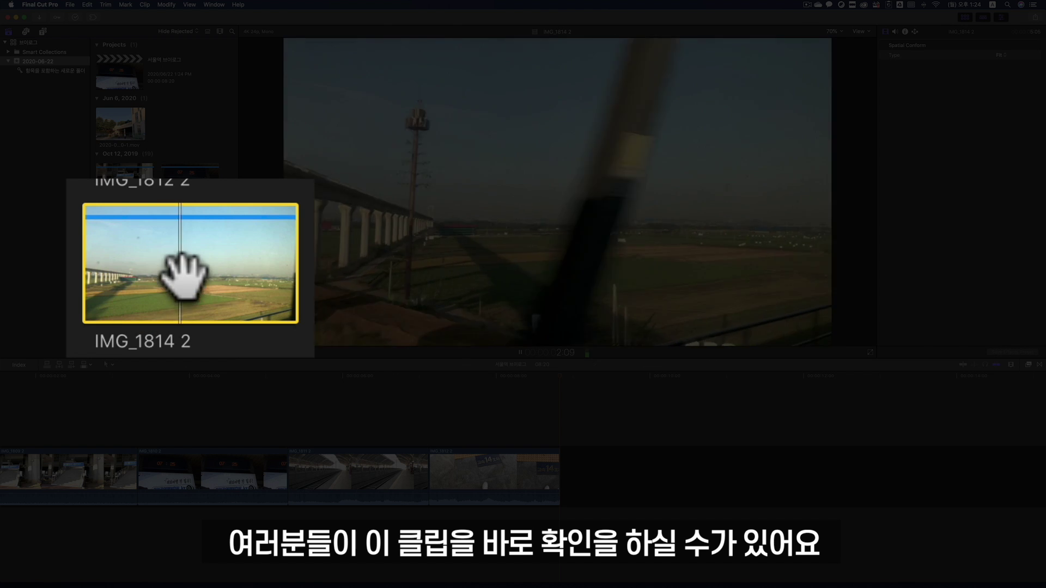
pyautogui.press('space')
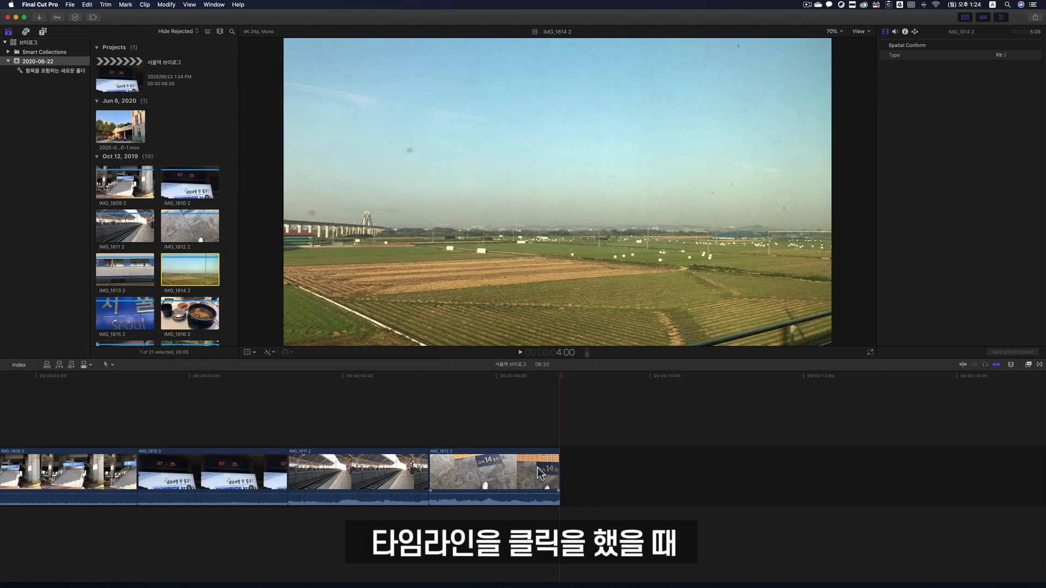
pyautogui.click(533, 469)
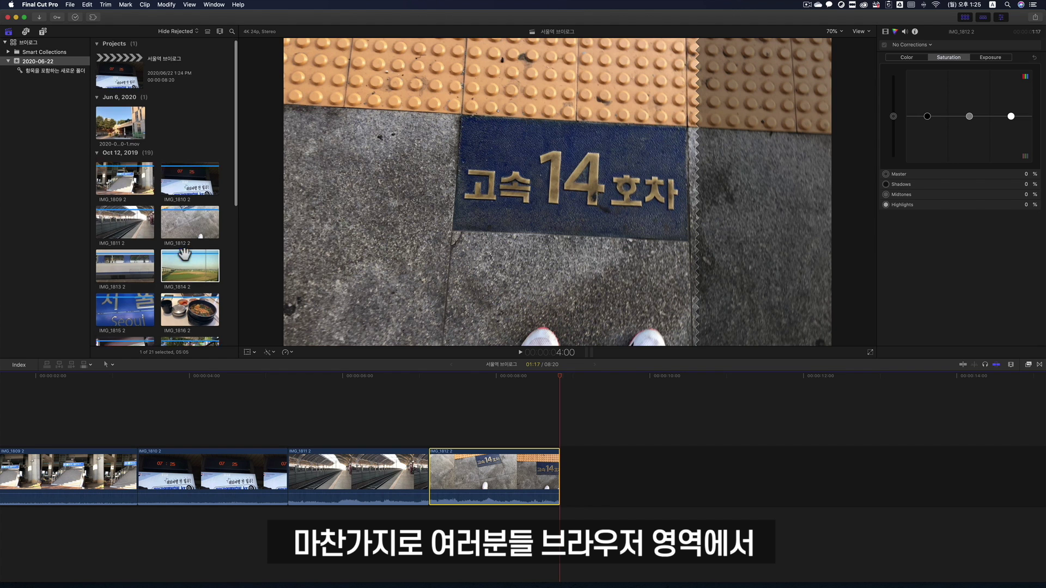
pyautogui.scroll(-3, 163, 240)
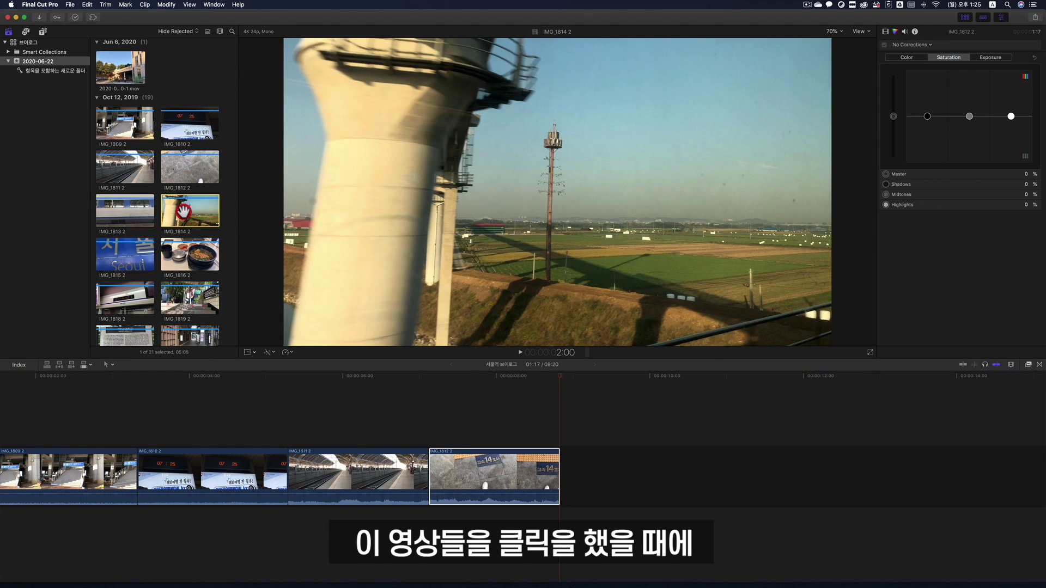
pyautogui.click(183, 211)
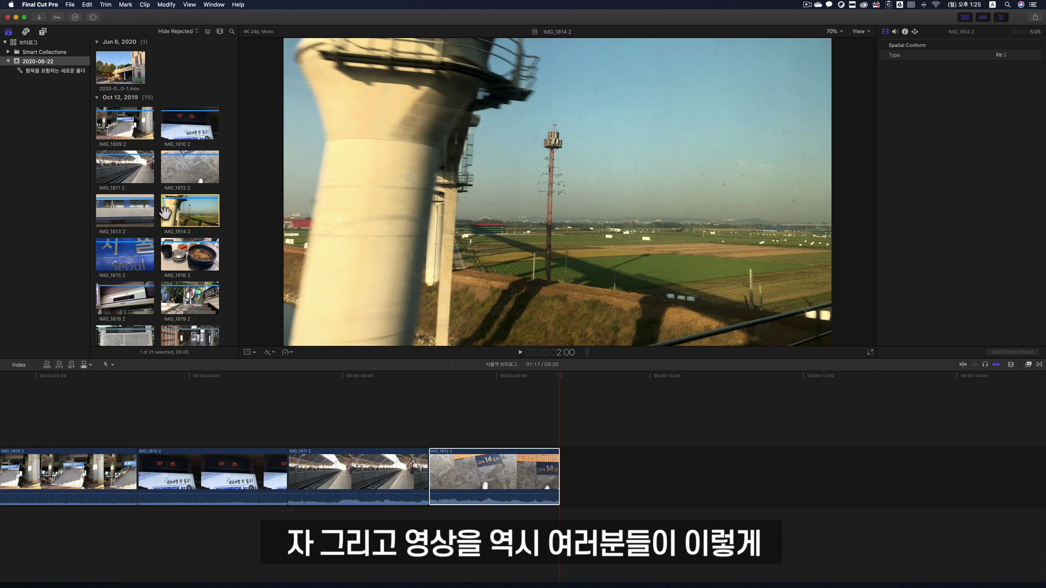
pyautogui.click(163, 212)
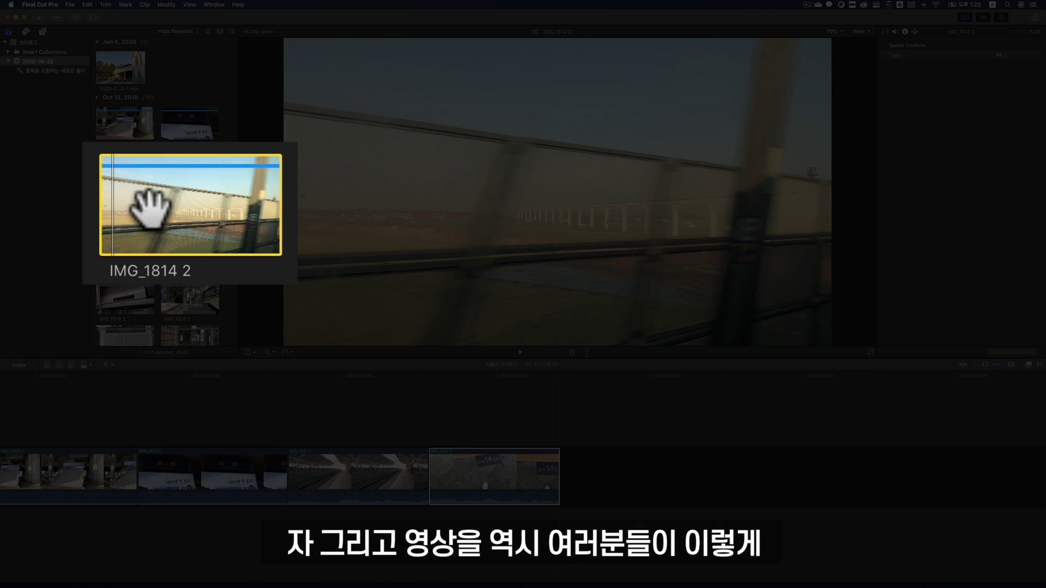
pyautogui.click(178, 205)
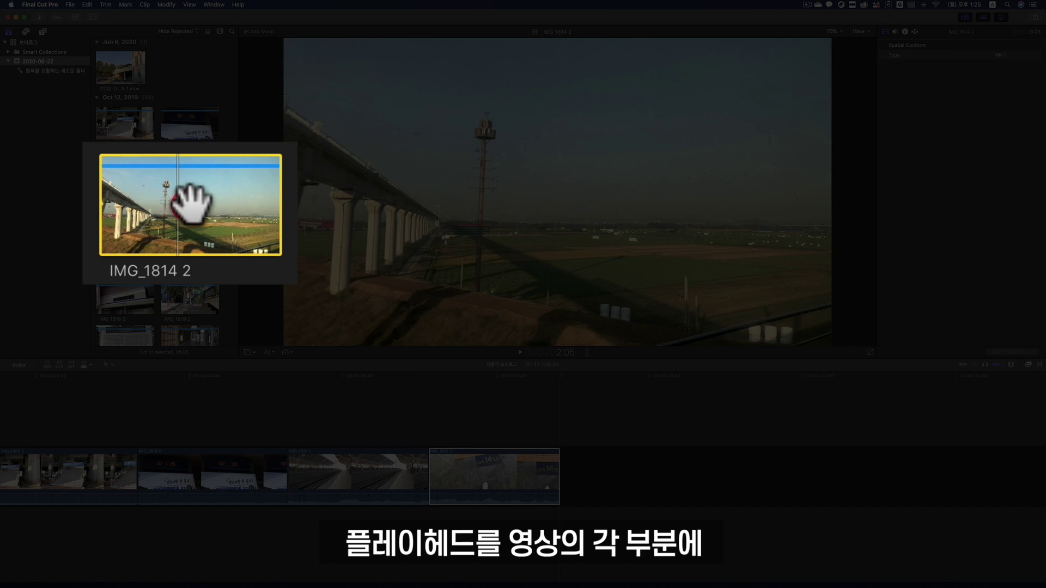
pyautogui.click(229, 206)
pyautogui.click(257, 205)
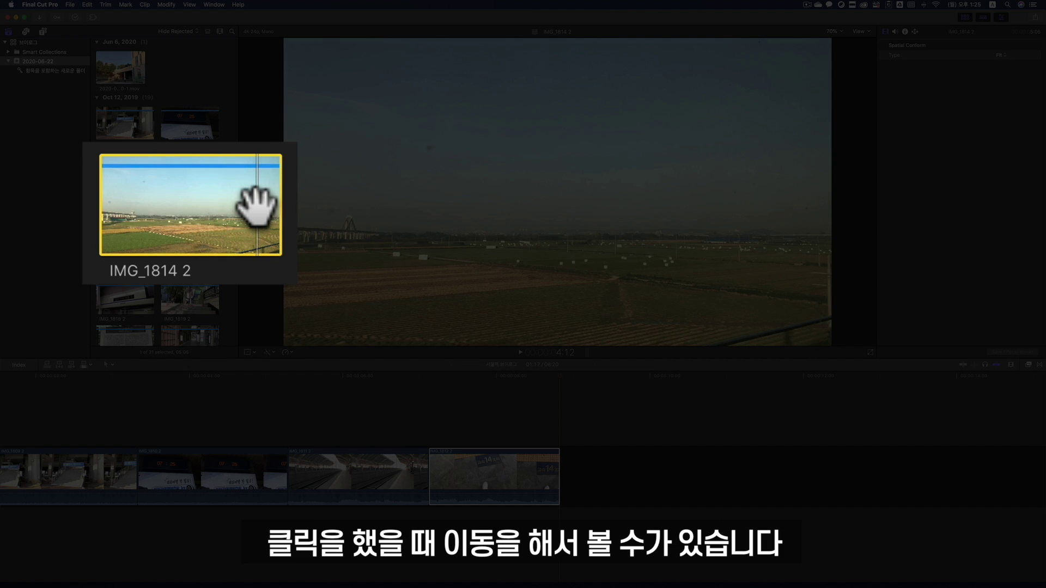
pyautogui.click(190, 205)
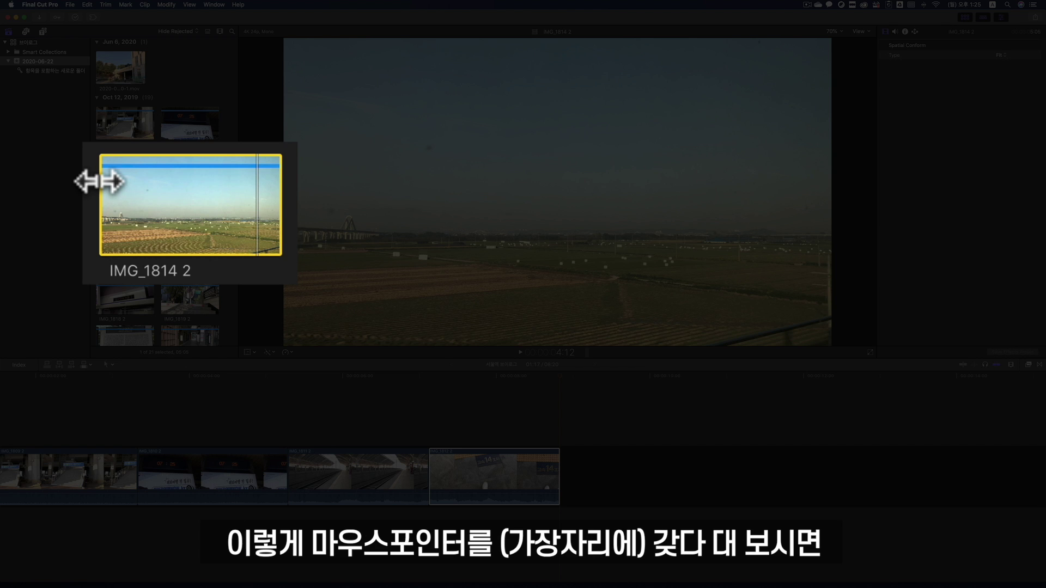
pyautogui.moveTo(100, 182); pyautogui.dragTo(137, 182)
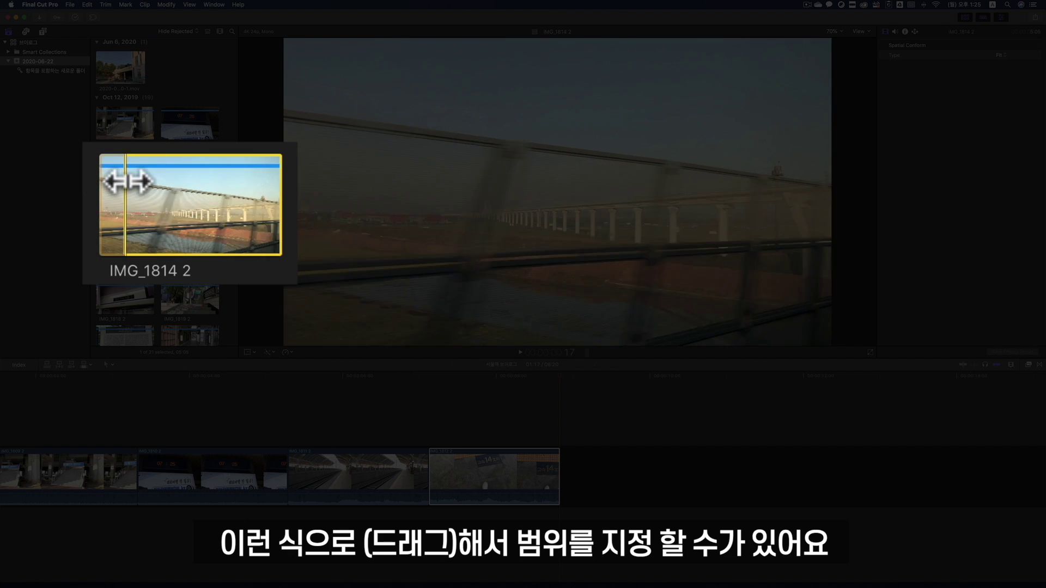
pyautogui.click(220, 192)
pyautogui.moveTo(281, 201); pyautogui.dragTo(219, 202)
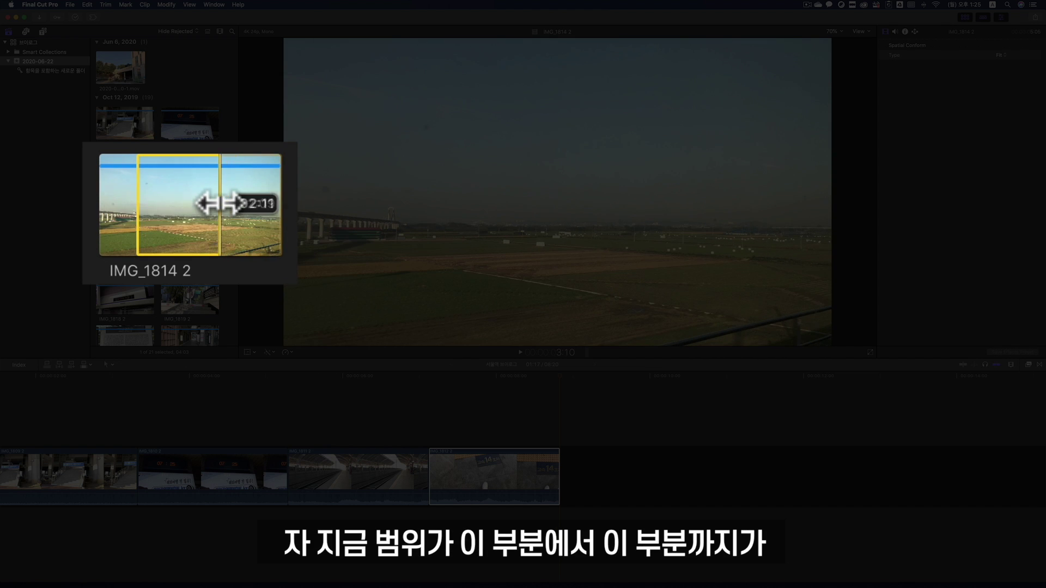
pyautogui.click(135, 179)
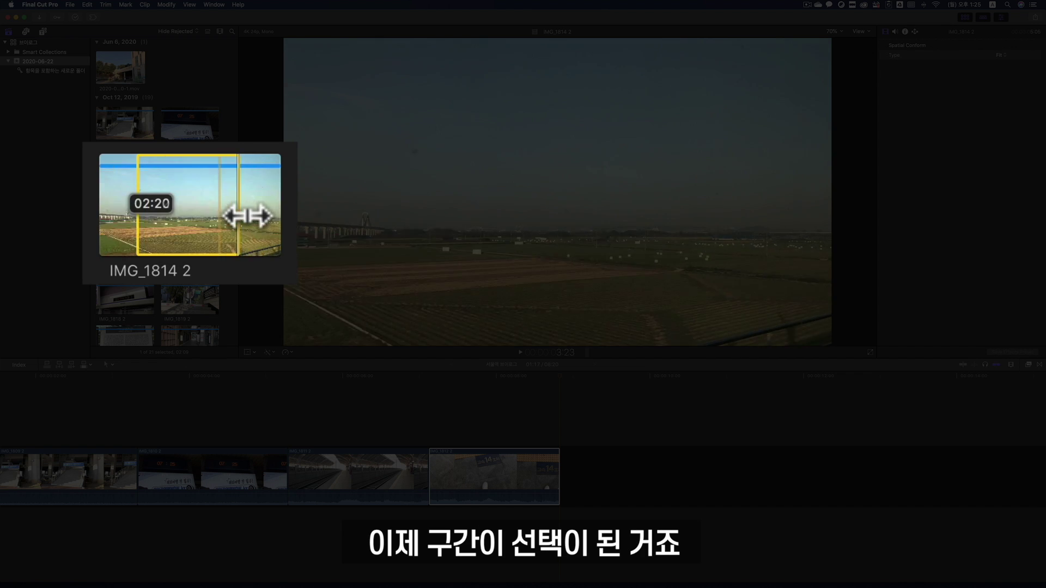
pyautogui.moveTo(220, 217); pyautogui.dragTo(297, 217)
pyautogui.click(190, 209)
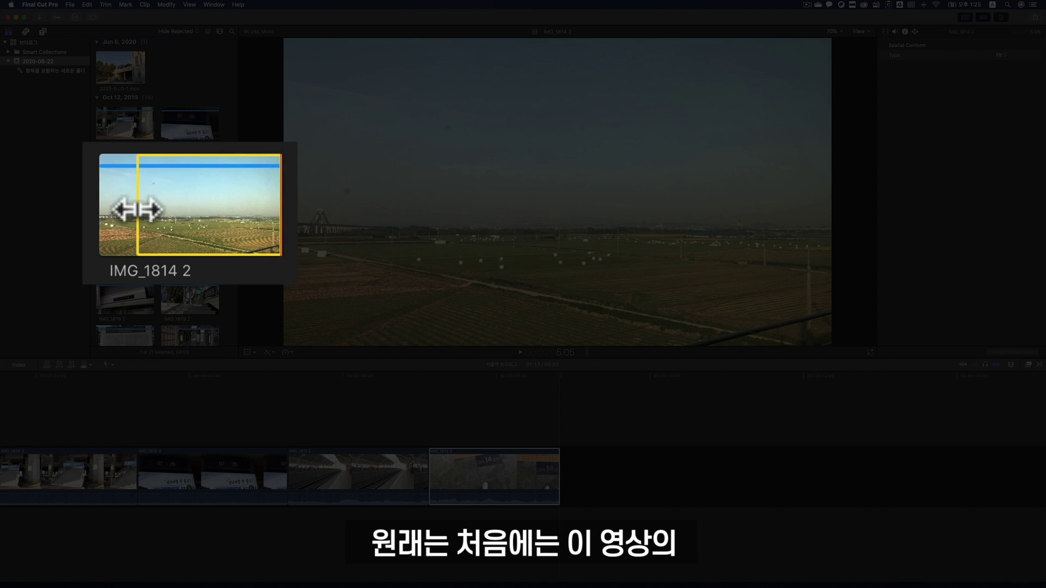
pyautogui.moveTo(136, 210); pyautogui.dragTo(81, 205)
pyautogui.click(151, 180)
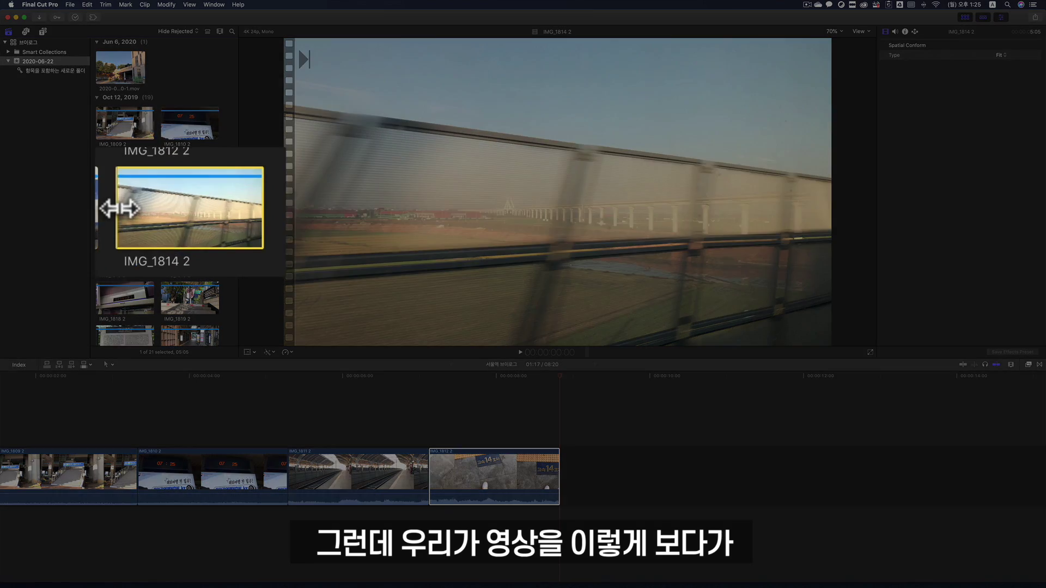
# Step: Mark the later field section of IMG_1814 2 and append it to the timeline
pyautogui.press('space')
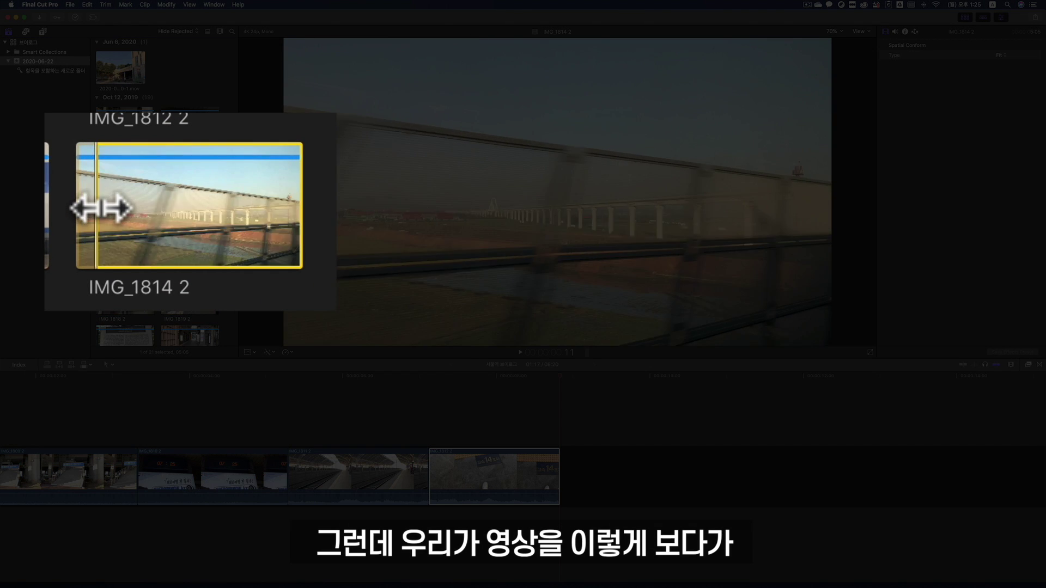
pyautogui.moveTo(140, 207)
pyautogui.mouseDown()
pyautogui.moveTo(272, 214)
pyautogui.moveTo(243, 214)
pyautogui.mouseUp()
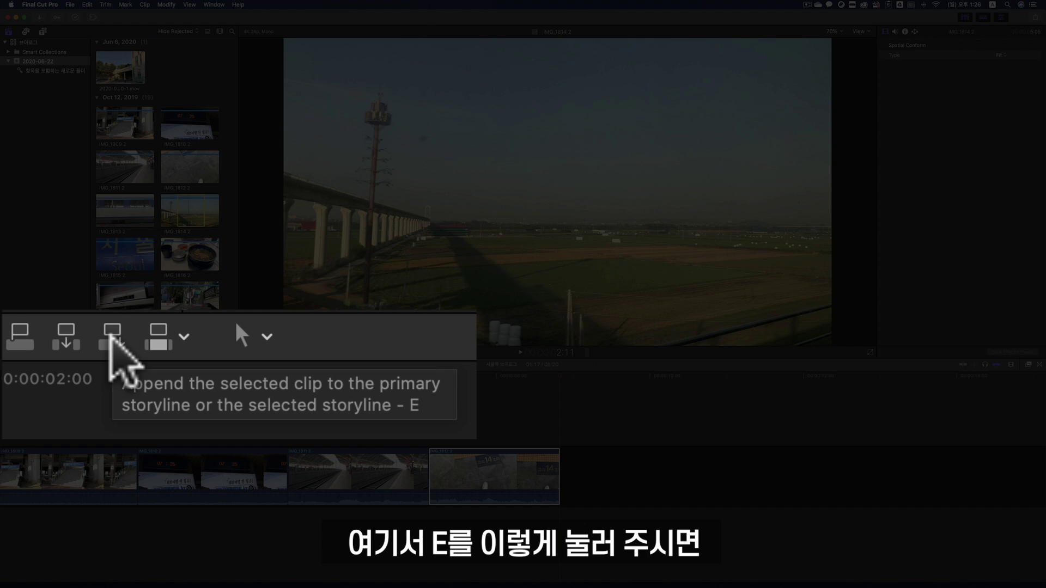
pyautogui.click(71, 364)
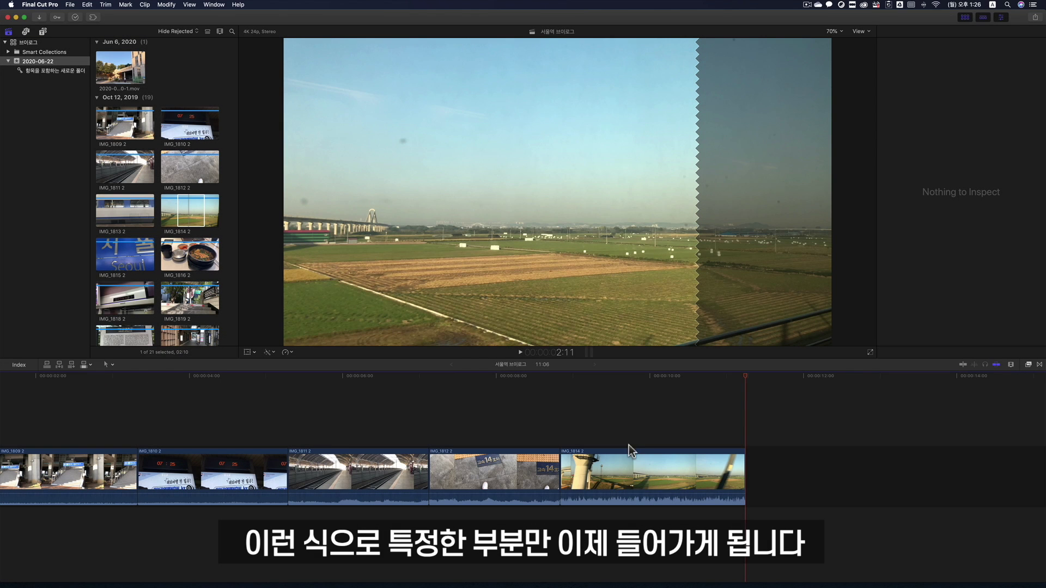
# Step: Lengthen the appended clip's end and trim its start
pyautogui.moveTo(717, 492)
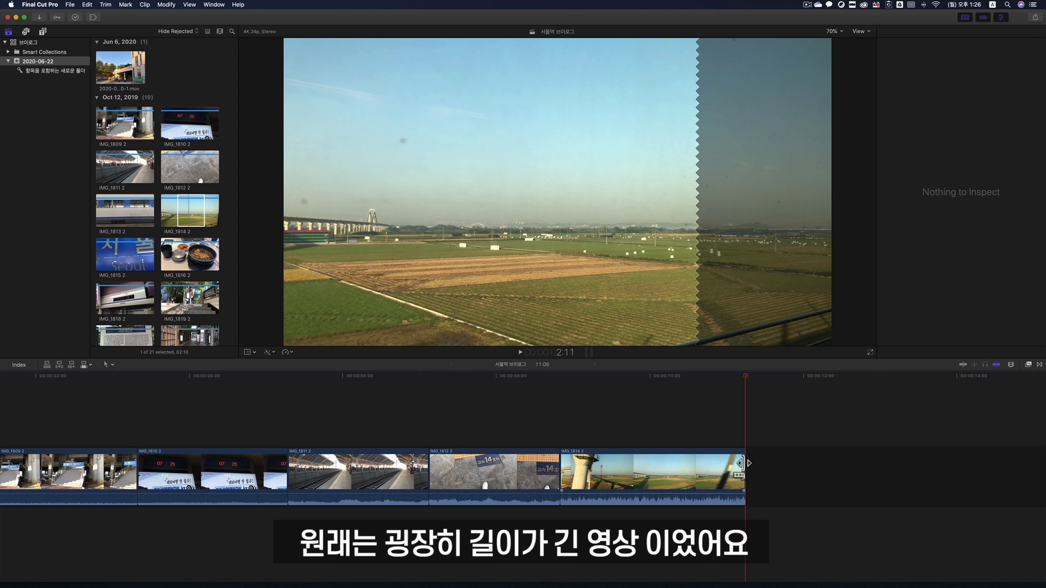
pyautogui.moveTo(744, 470)
pyautogui.mouseDown()
pyautogui.moveTo(811, 463)
pyautogui.moveTo(748, 463)
pyautogui.mouseUp()
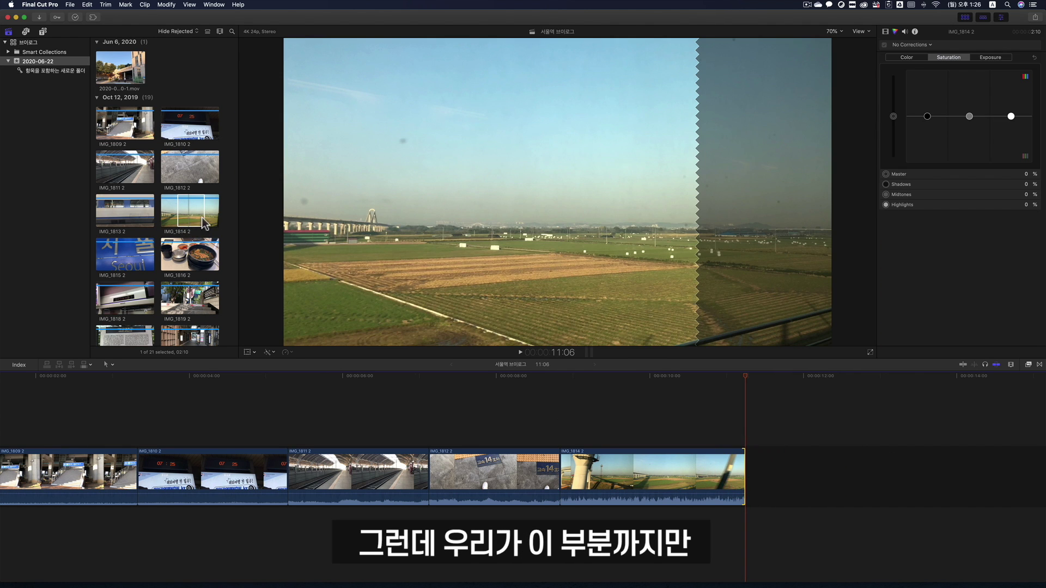
pyautogui.moveTo(562, 460)
pyautogui.mouseDown()
pyautogui.moveTo(483, 457)
pyautogui.moveTo(564, 459)
pyautogui.mouseUp()
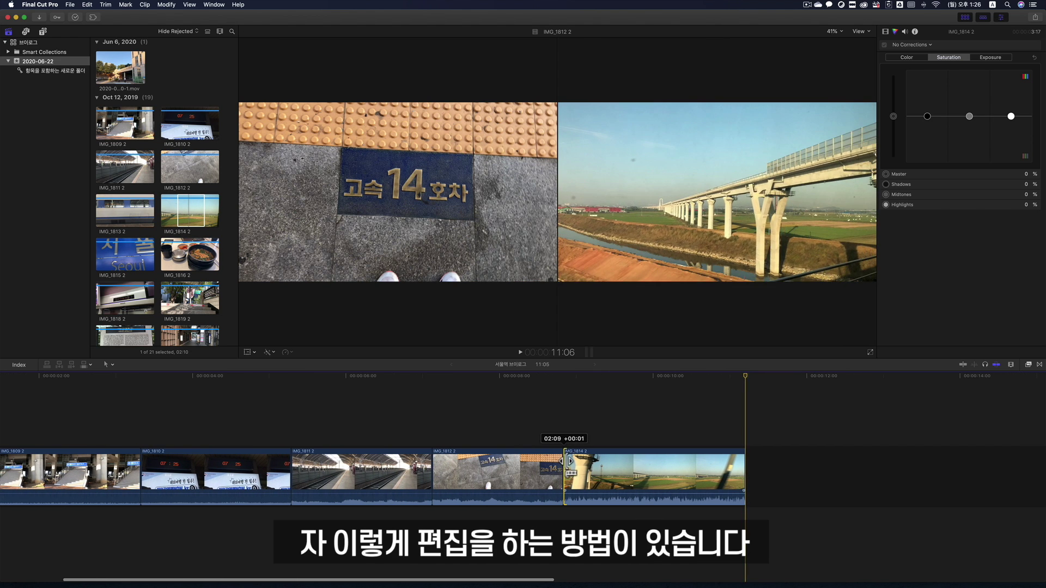
# Step: Park the playhead at the end of the appended IMG_1814 2 and load IMG_1815 2 in the viewer
pyautogui.click(590, 375)
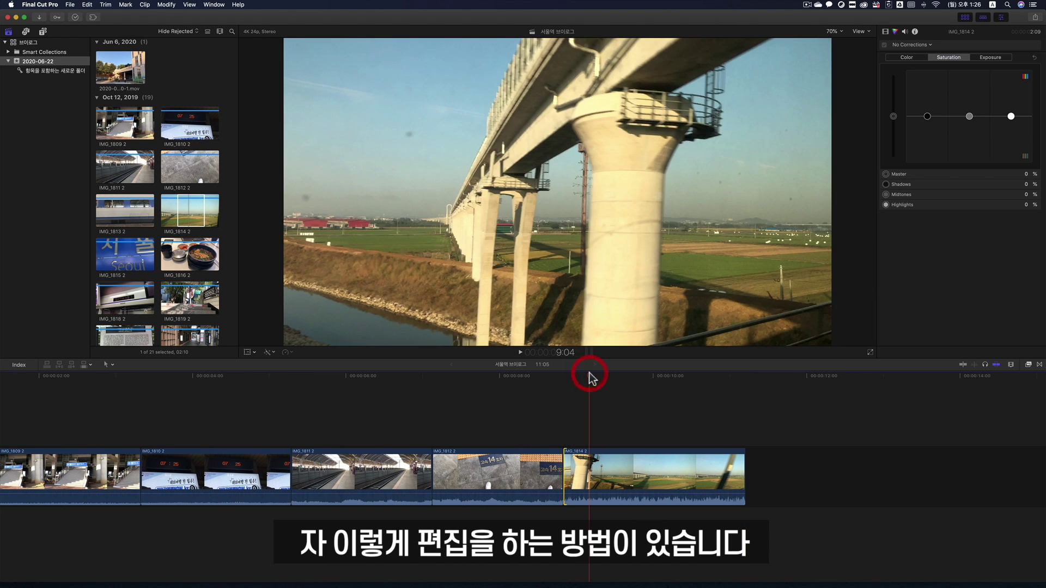
pyautogui.click(623, 485)
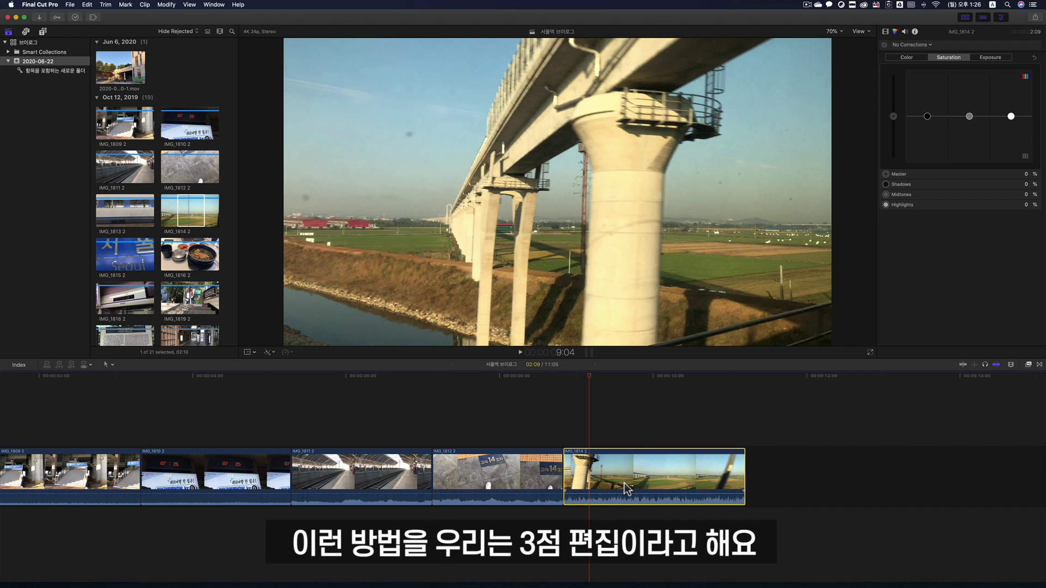
pyautogui.click(744, 376)
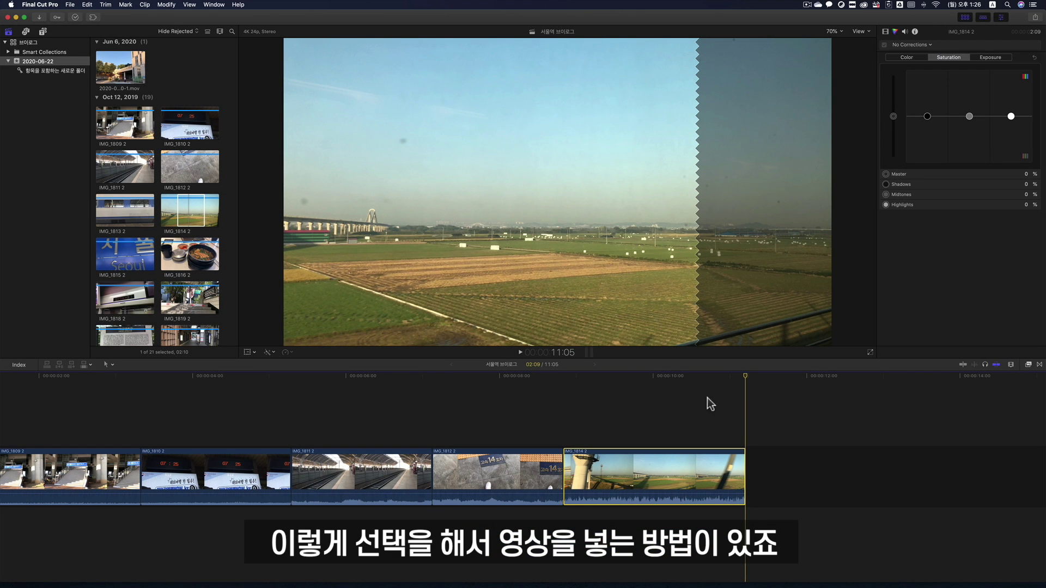
pyautogui.click(104, 254)
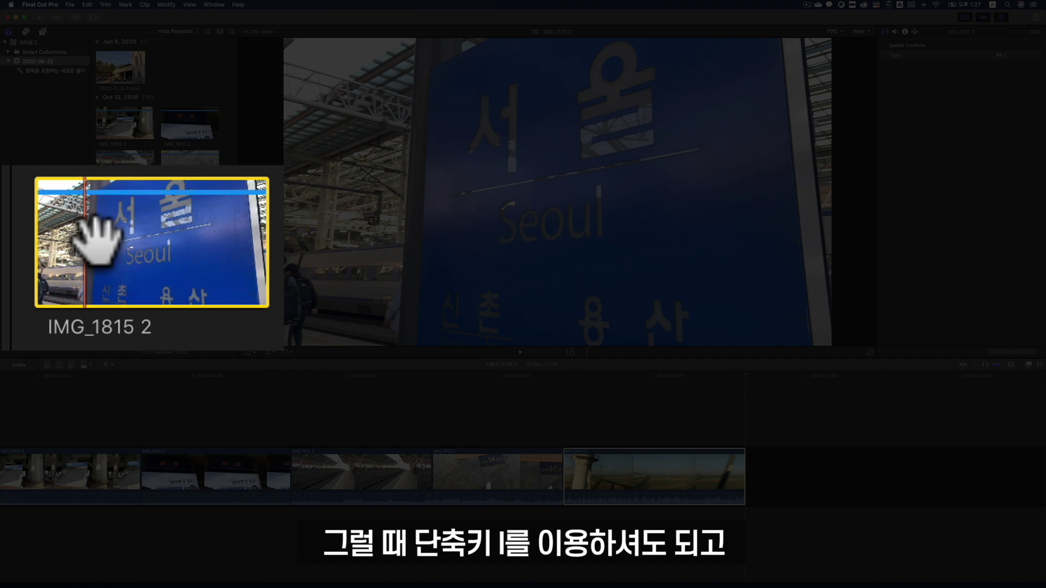
pyautogui.click(130, 5)
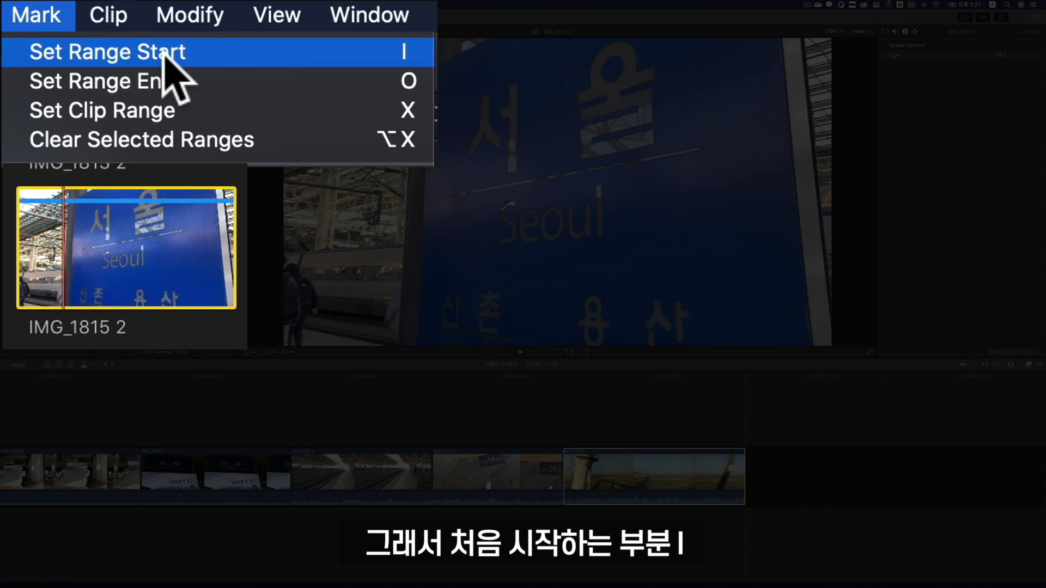
pyautogui.click(161, 52)
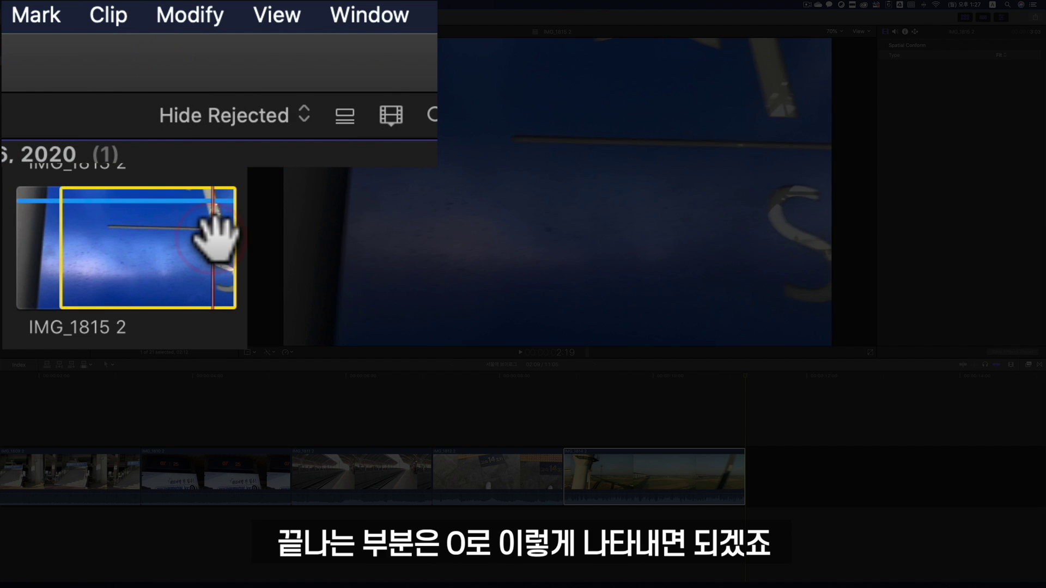
pyautogui.press('o')
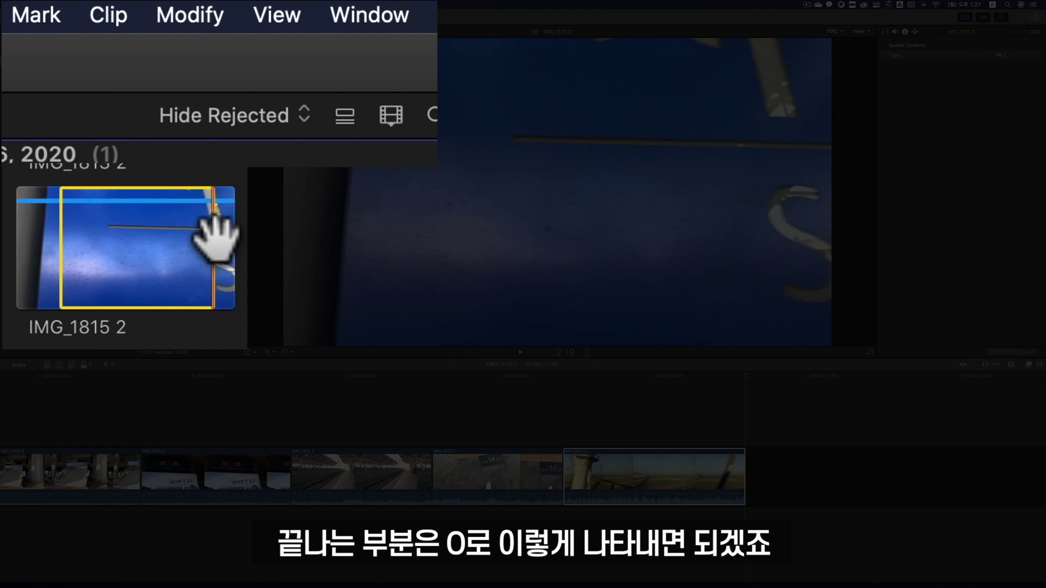
pyautogui.click(155, 7)
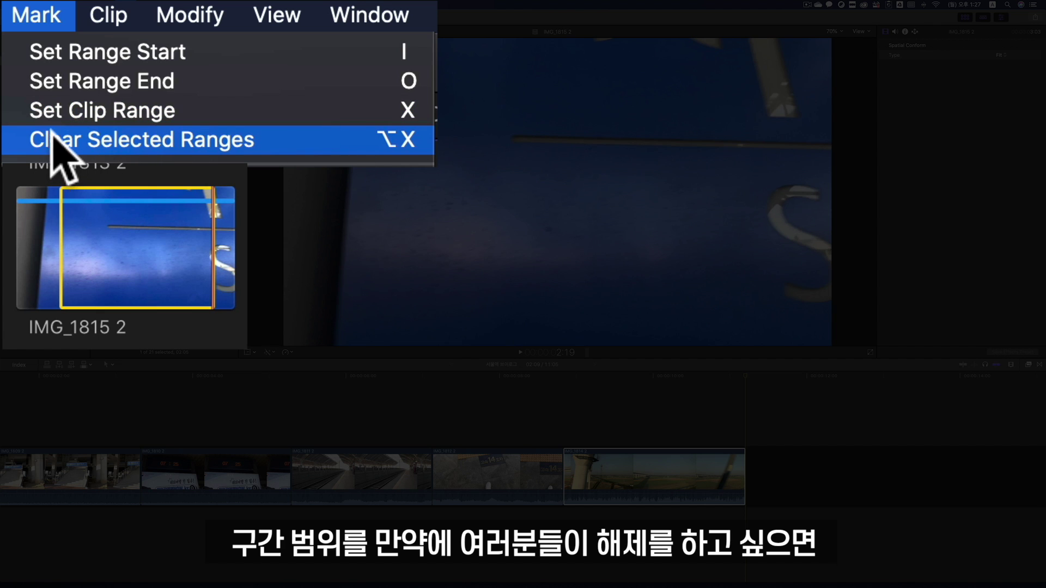
pyautogui.click(240, 143)
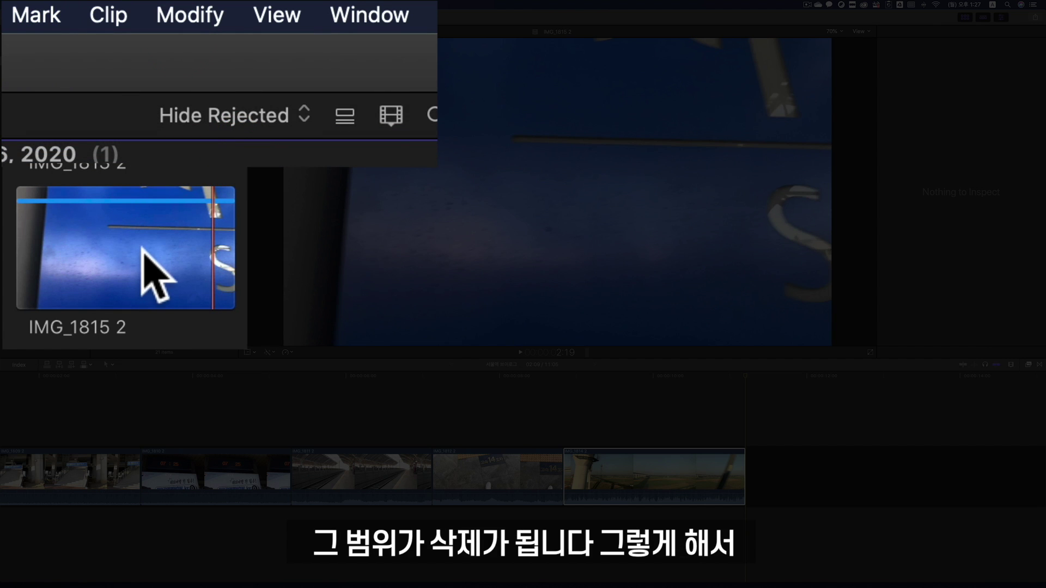
pyautogui.click(152, 284)
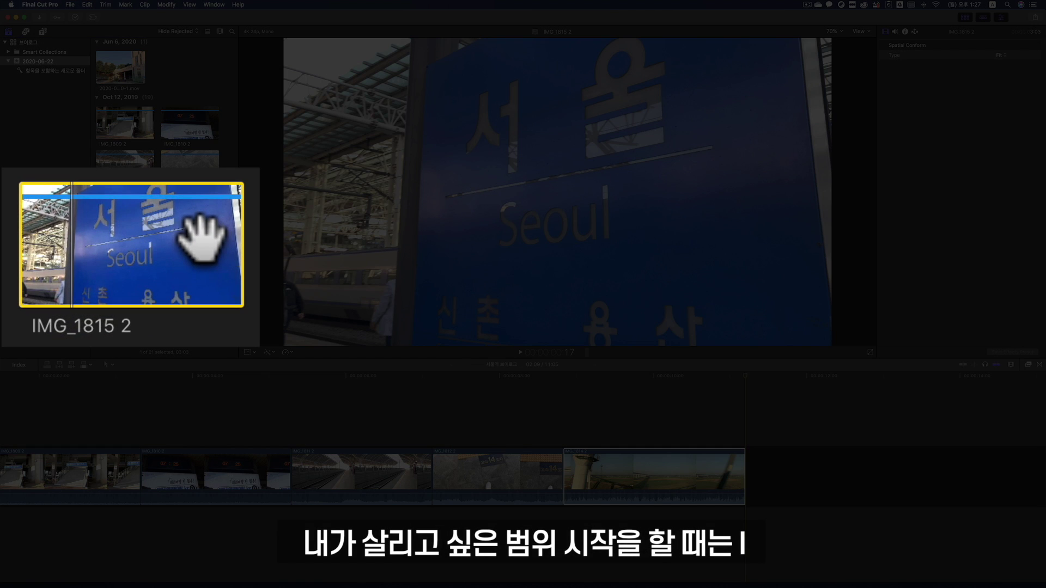
# Step: Mark an in/out range on IMG_1815 2 and connect it above IMG_1814 2
pyautogui.press('i')
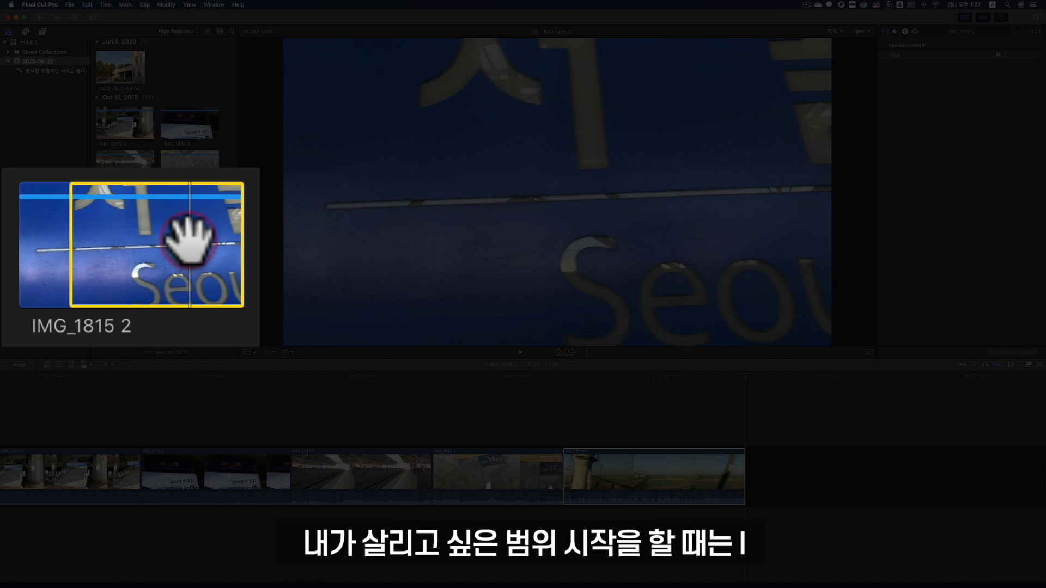
pyautogui.press('o')
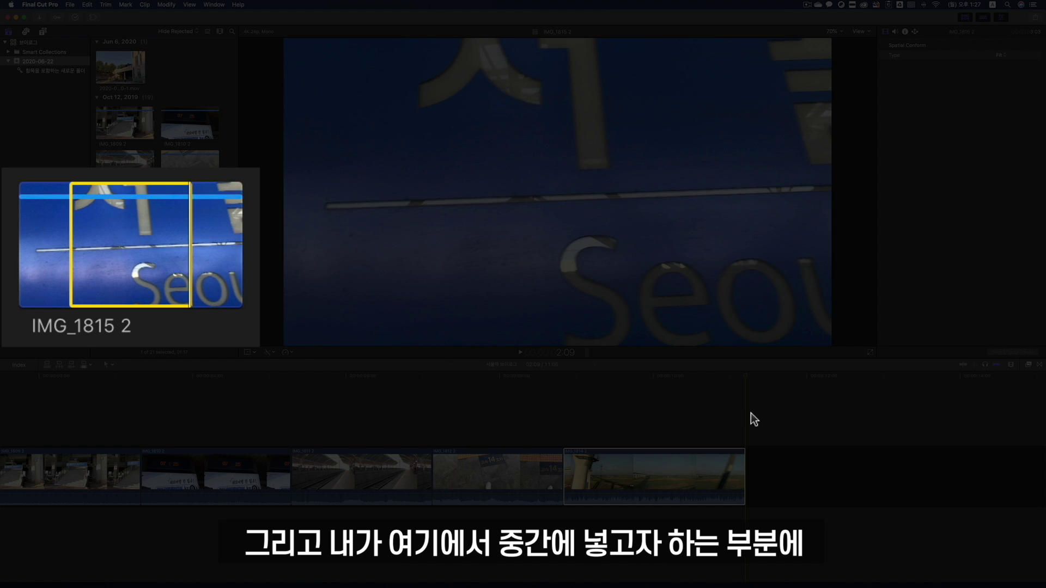
pyautogui.click(708, 381)
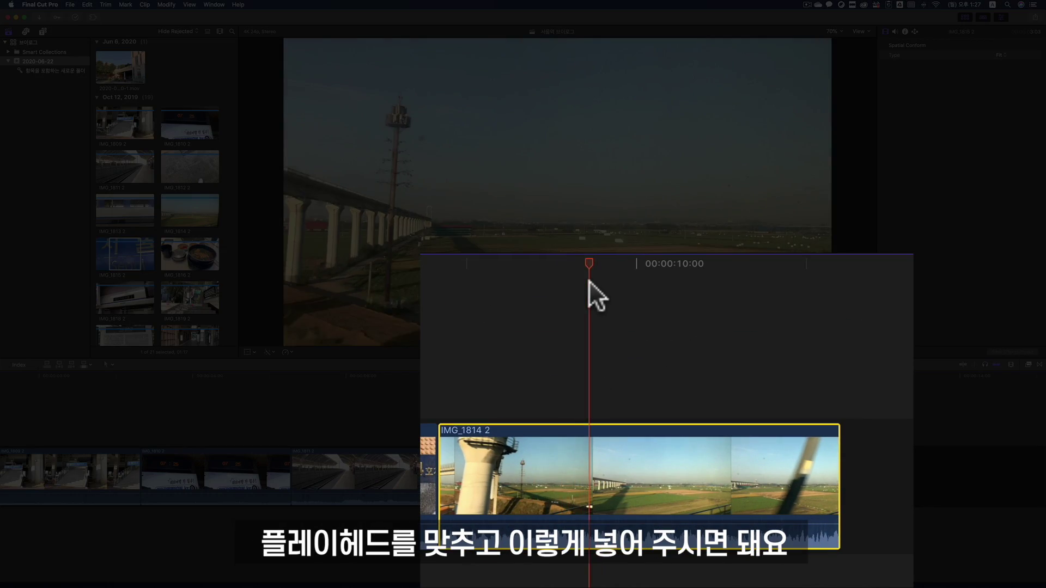
pyautogui.click(533, 279)
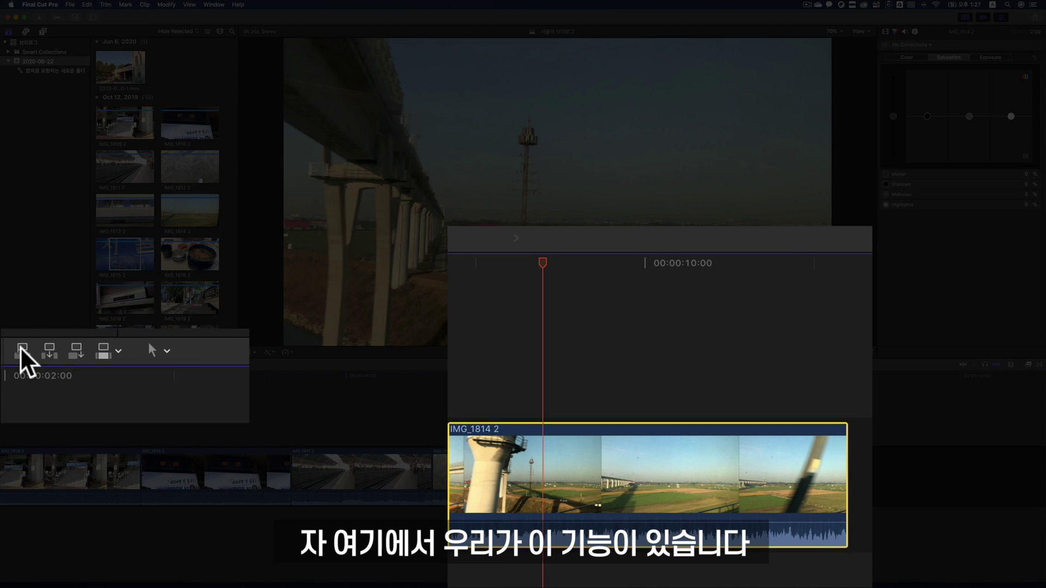
pyautogui.click(47, 364)
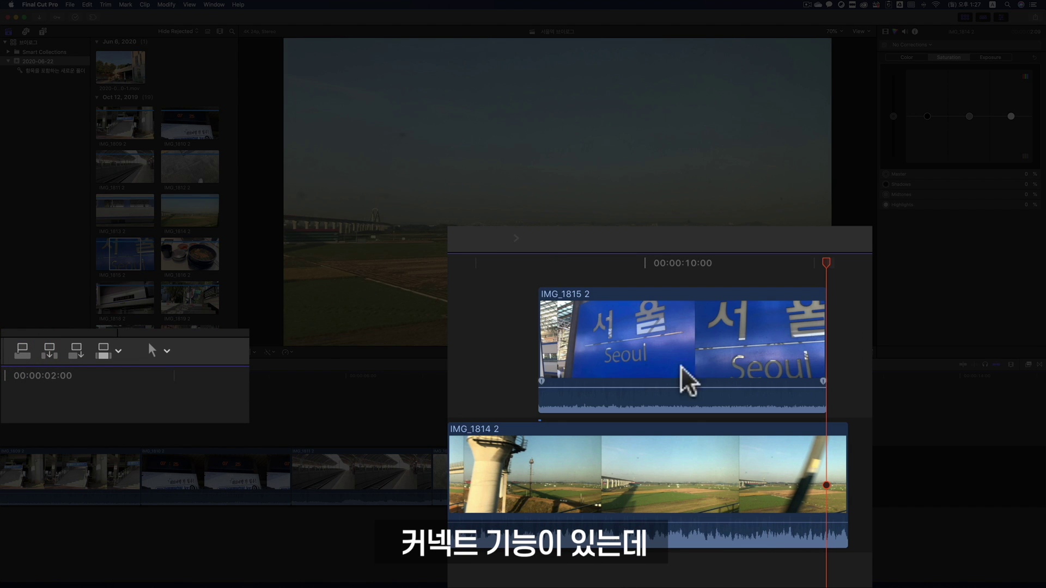
pyautogui.moveTo(520, 267); pyautogui.dragTo(536, 264)
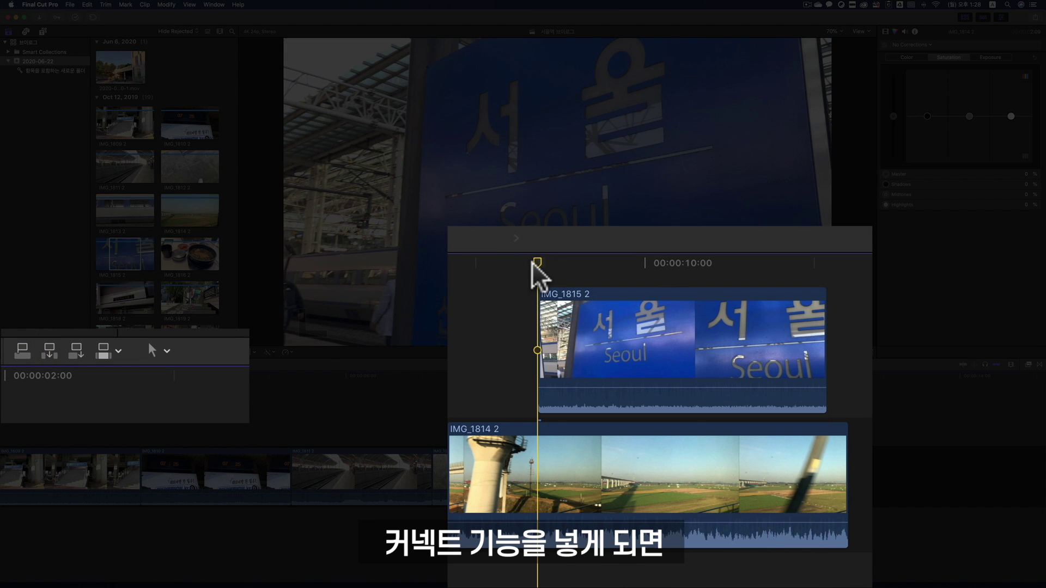
pyautogui.press('super+z')
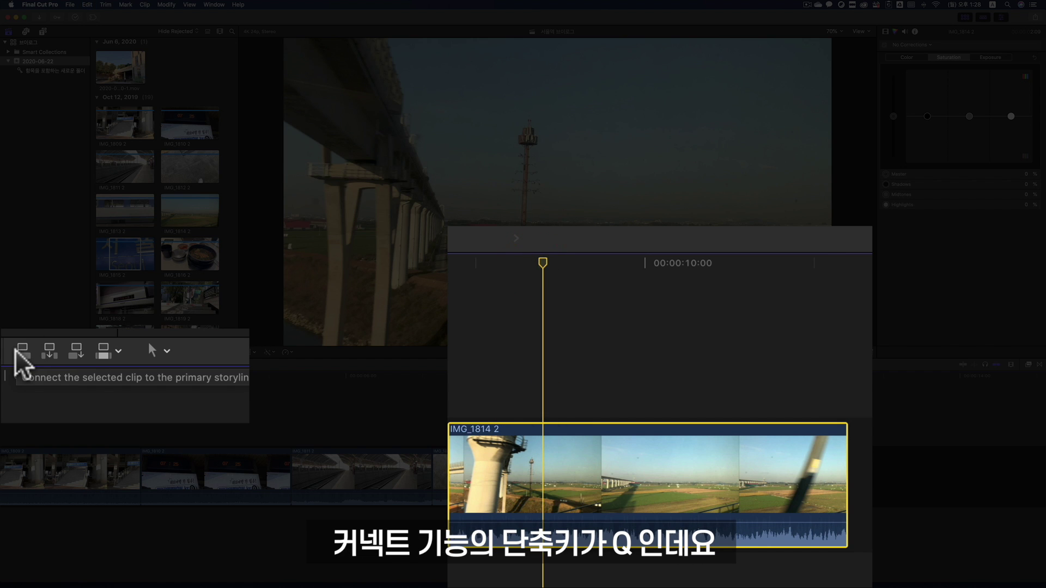
pyautogui.click(17, 354)
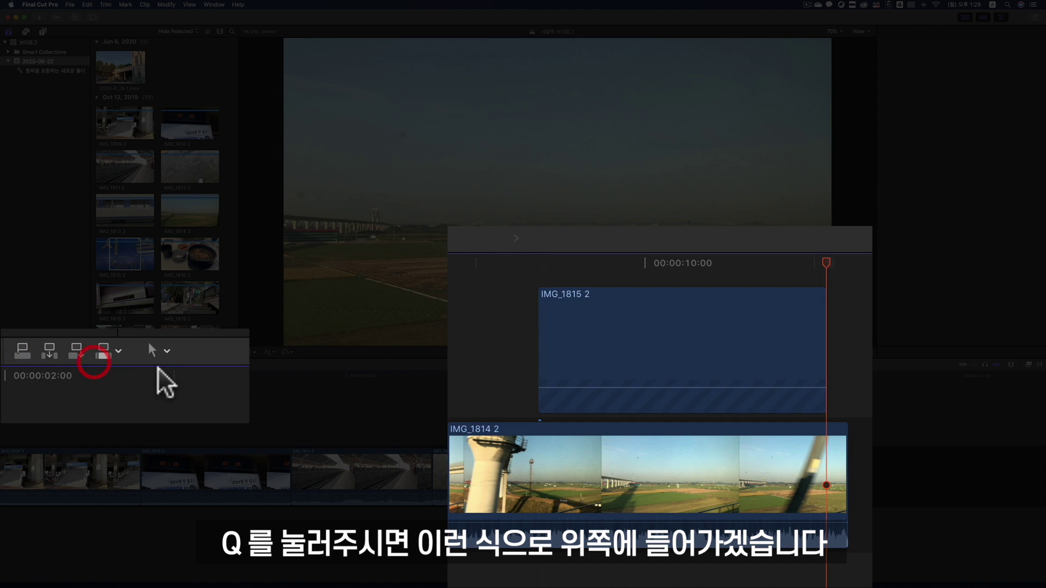
pyautogui.click(537, 262)
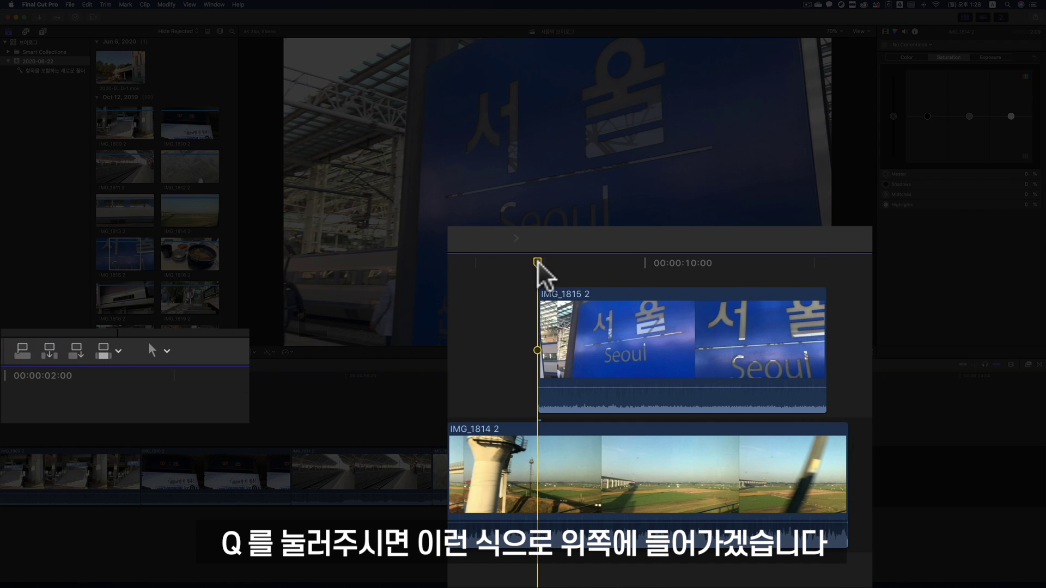
# Step: Play the overlap from 9:09 and trim the connected clip's end to the playhead
pyautogui.click(607, 350)
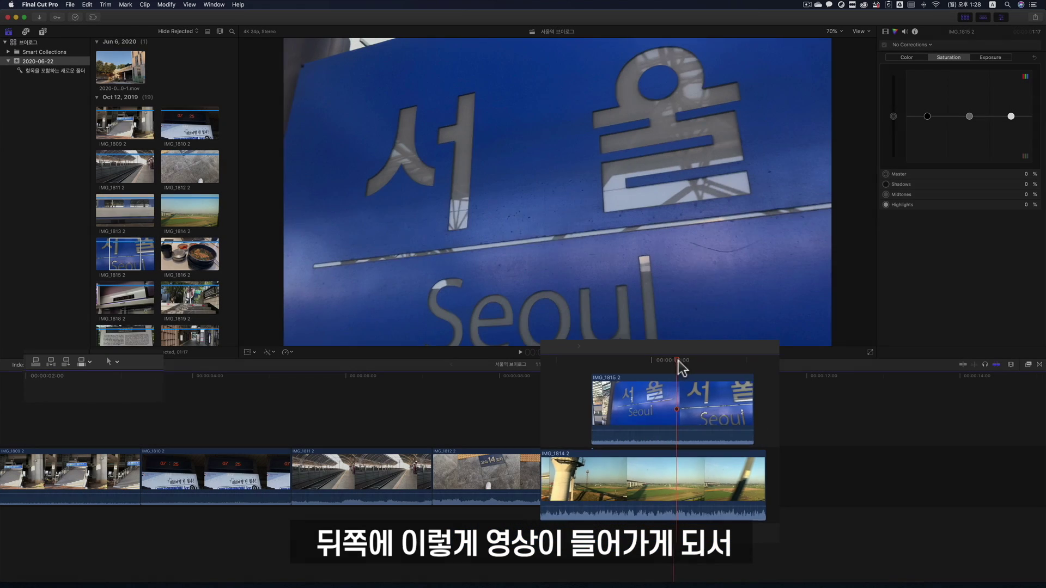
pyautogui.click(673, 406)
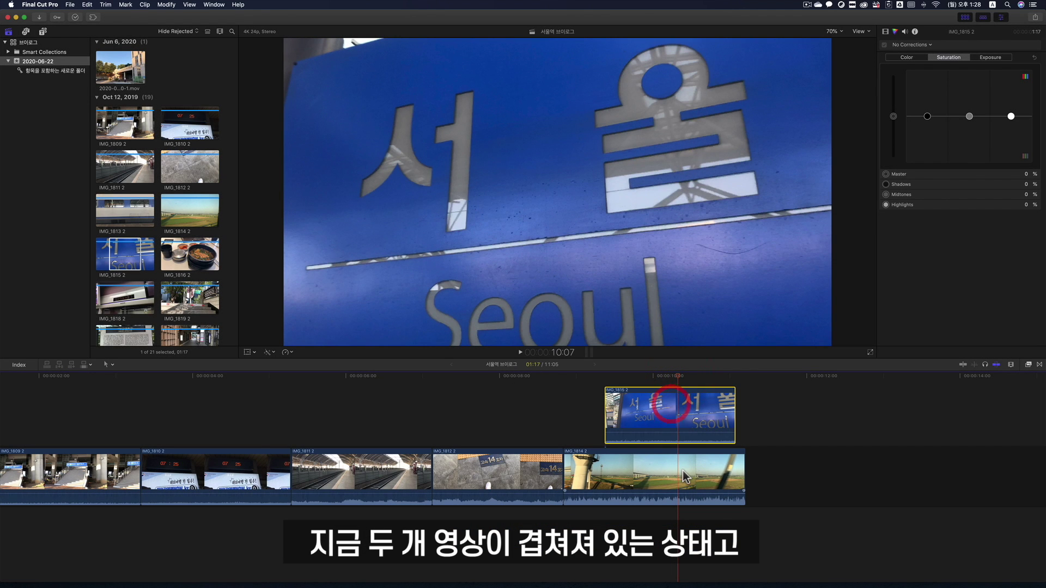
pyautogui.click(605, 374)
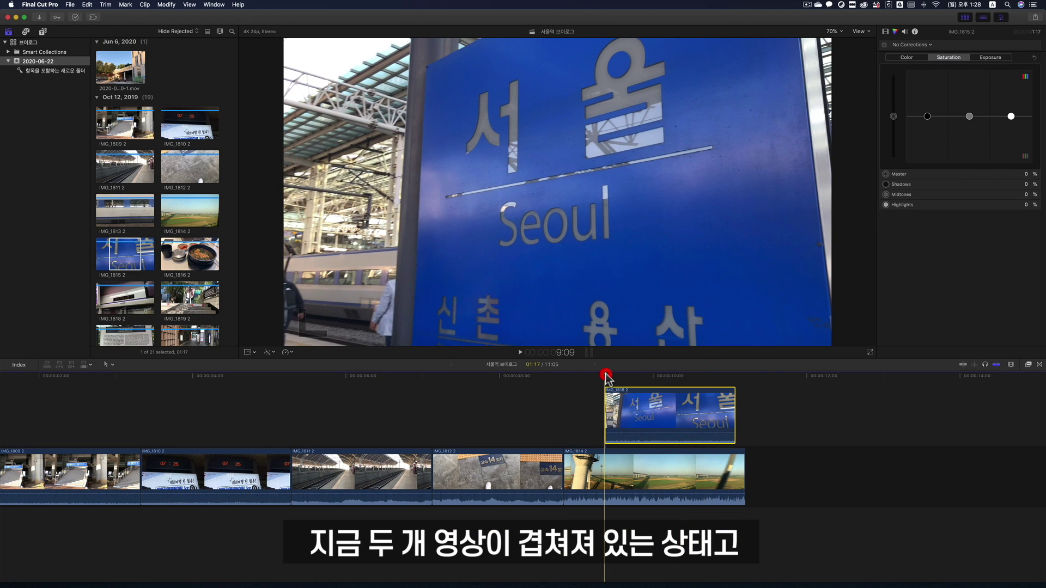
pyautogui.press('space')
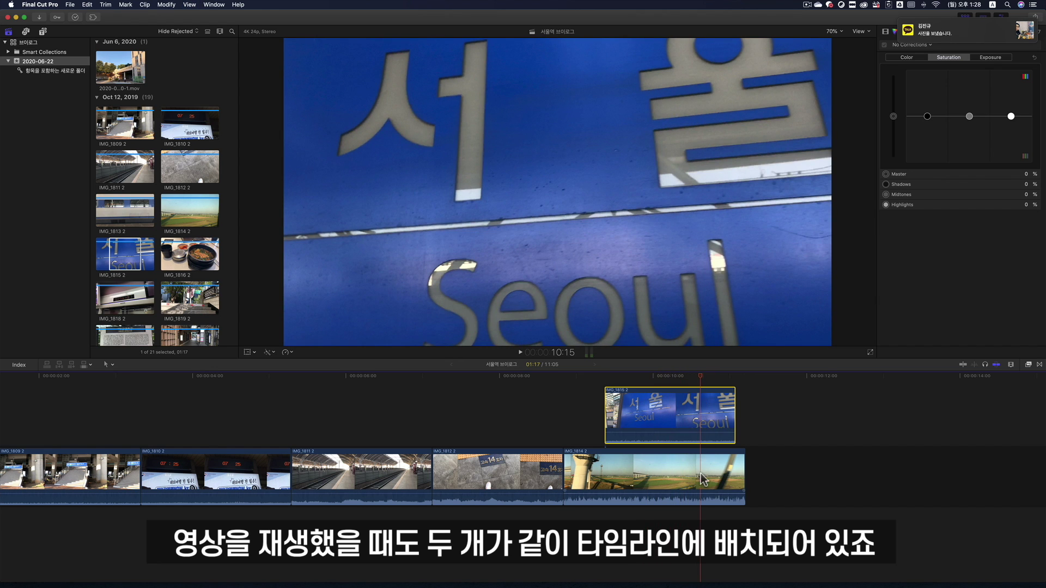
pyautogui.click(709, 375)
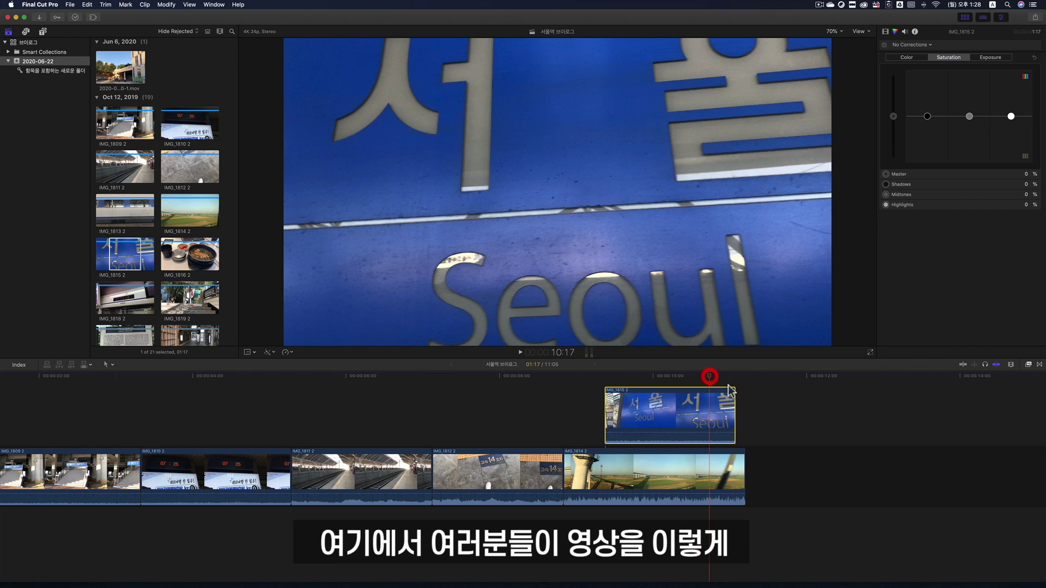
pyautogui.moveTo(732, 402); pyautogui.dragTo(708, 401)
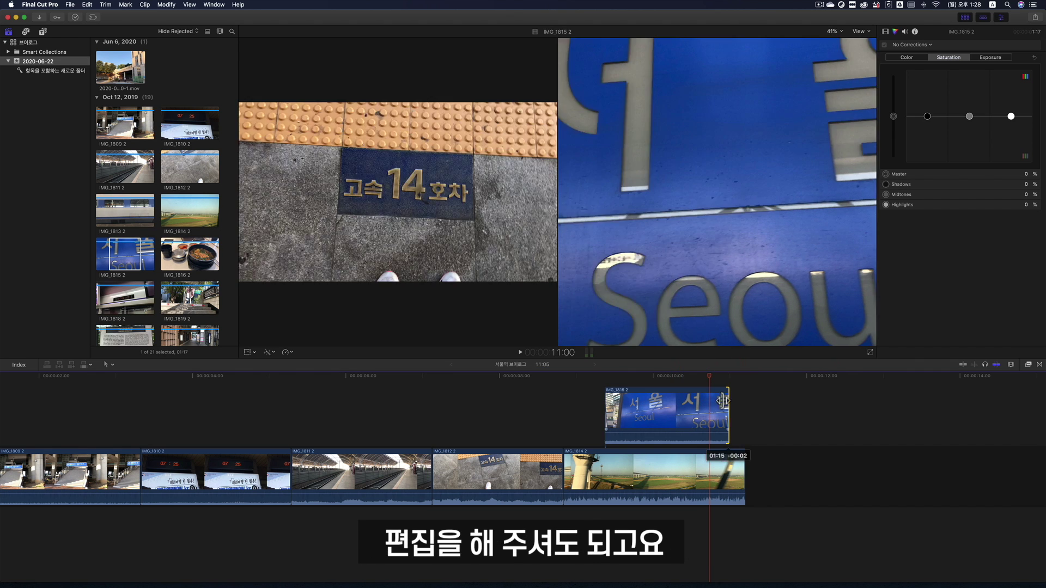
# Step: Trim the connected Seoul clip's end back to about 10:00 and scrub from 9:06 to check it
pyautogui.click(655, 378)
pyautogui.moveTo(705, 408); pyautogui.dragTo(642, 408)
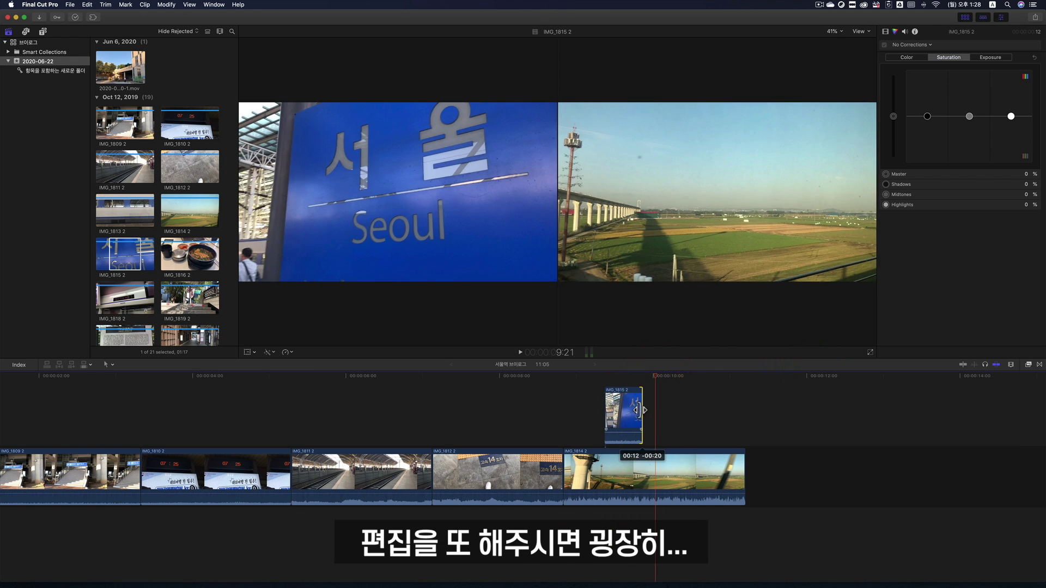
pyautogui.click(595, 377)
pyautogui.moveTo(595, 381); pyautogui.dragTo(673, 387)
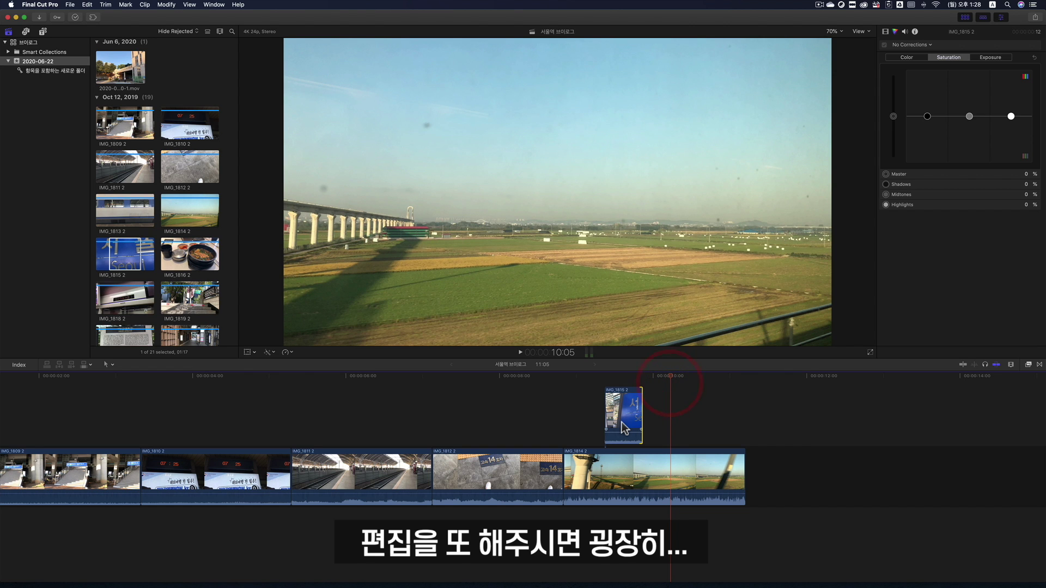
pyautogui.click(128, 256)
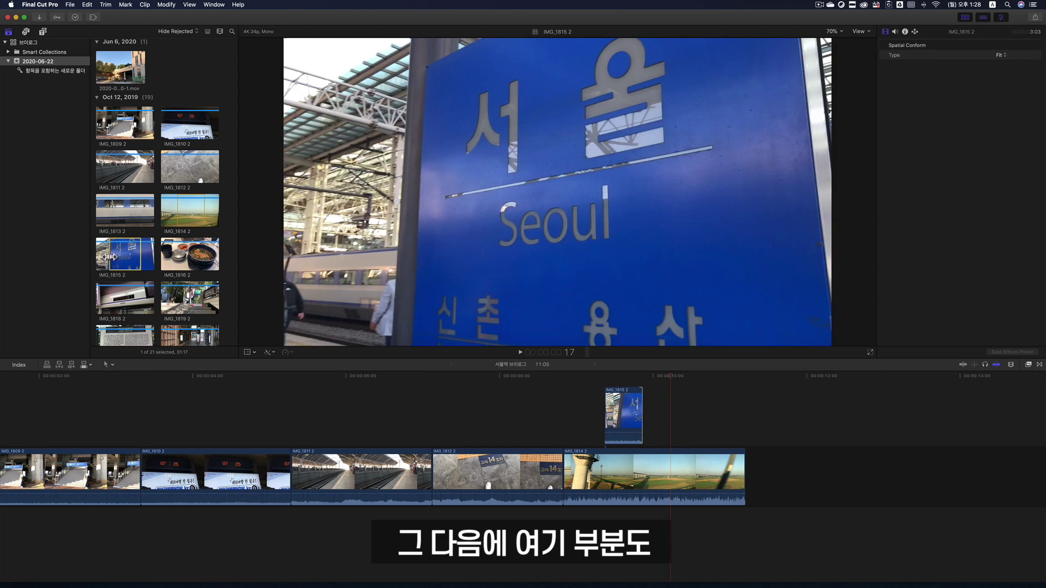
# Step: Connect a shorter IMG_1815 2 range at the playhead and trim its end shorter
pyautogui.click(131, 259)
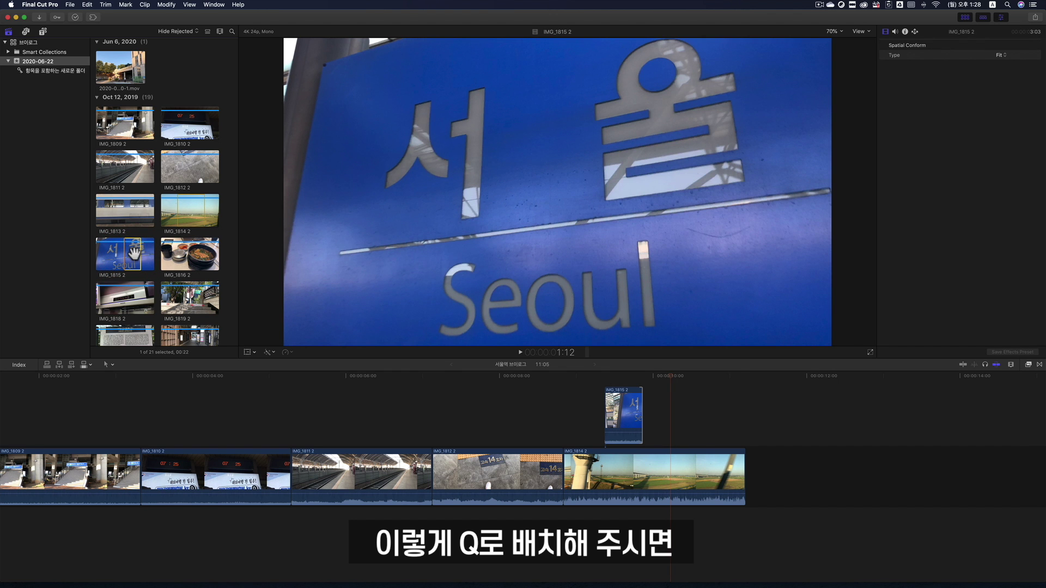
pyautogui.press('q')
pyautogui.click(661, 375)
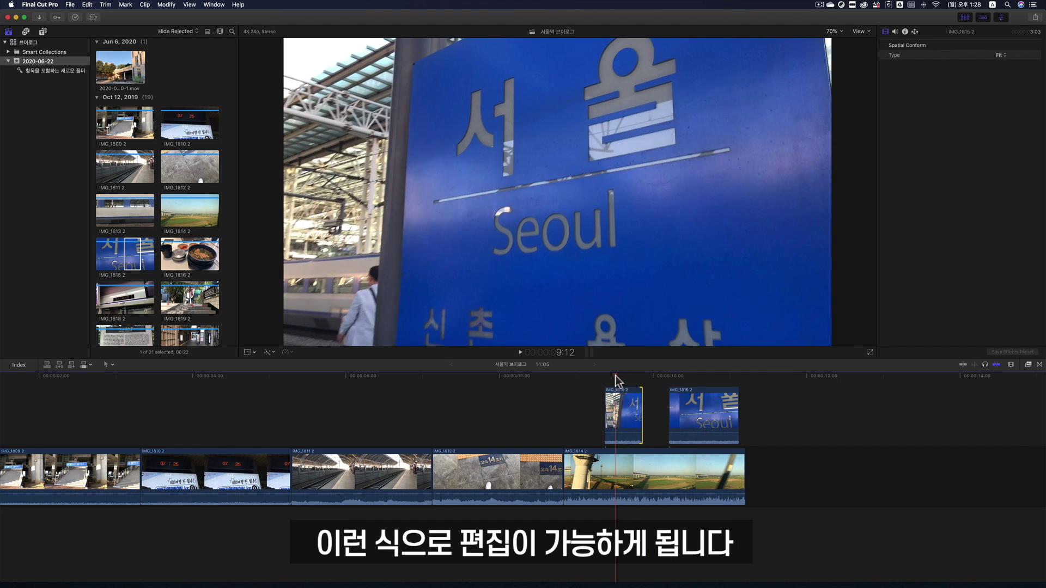
pyautogui.click(703, 390)
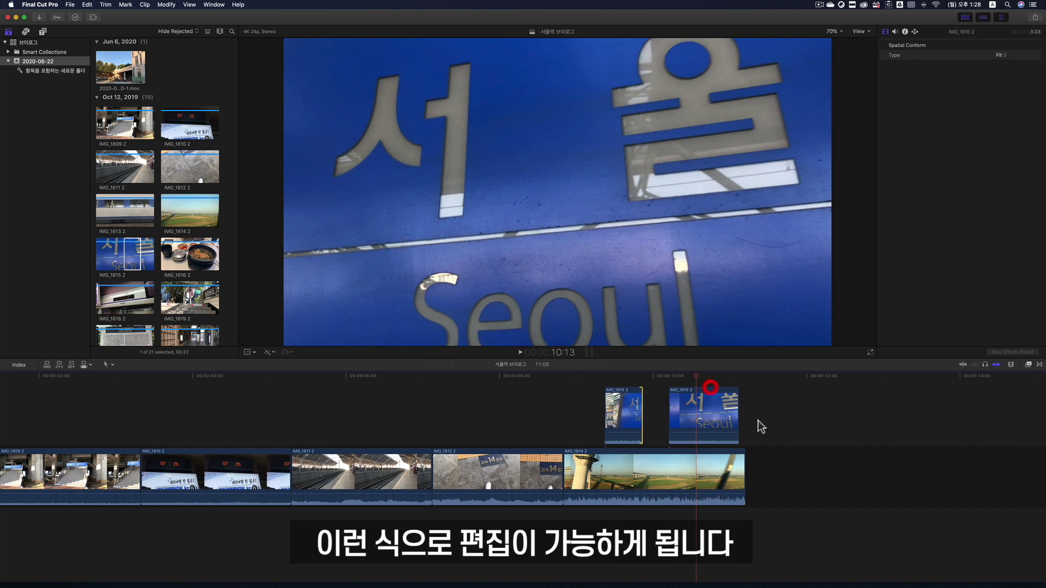
pyautogui.moveTo(738, 417); pyautogui.dragTo(700, 418)
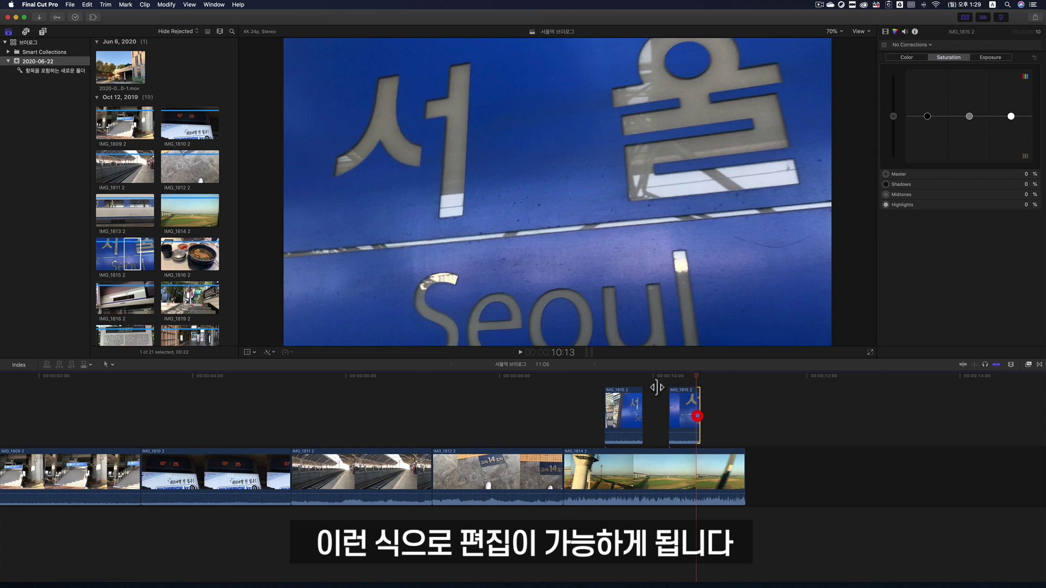
# Step: Play back the edited section starting from about 8:20
pyautogui.click(574, 375)
pyautogui.press('space')
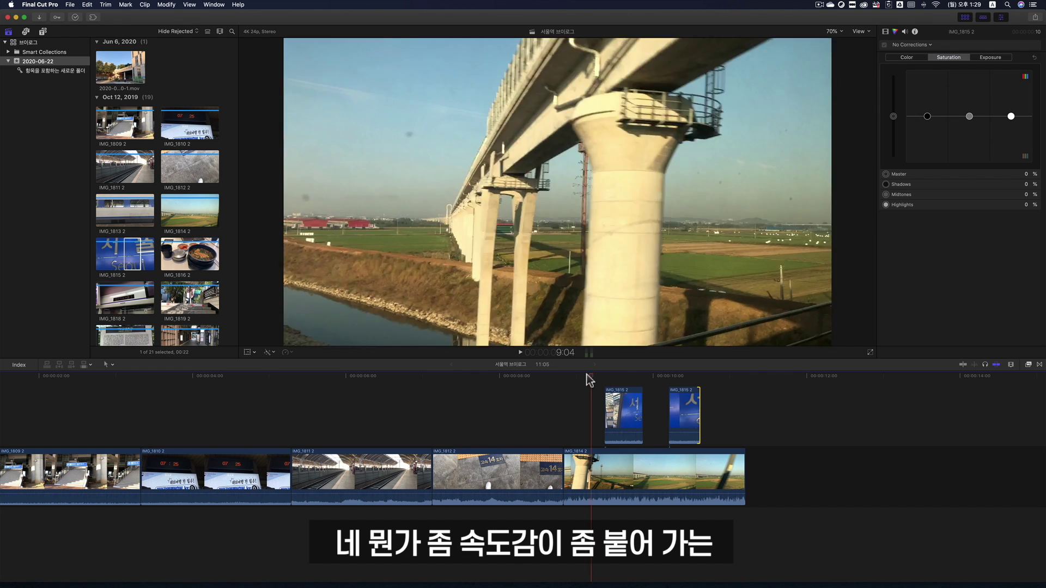
pyautogui.click(561, 378)
pyautogui.press('space')
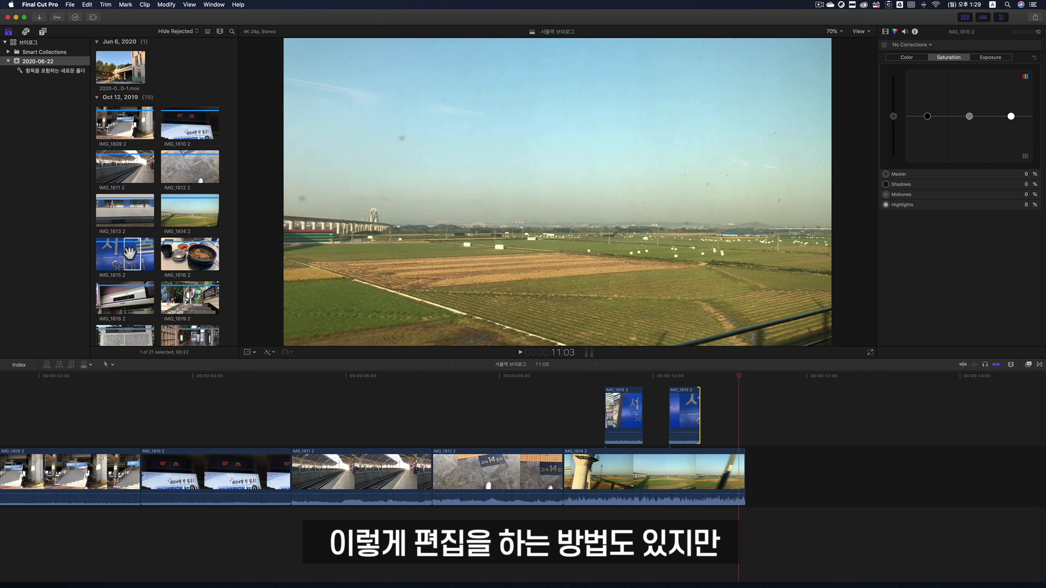
# Step: Adjust the marked range in IMG_1815 2 and lengthen IMG_1814 2 at its end
pyautogui.click(129, 252)
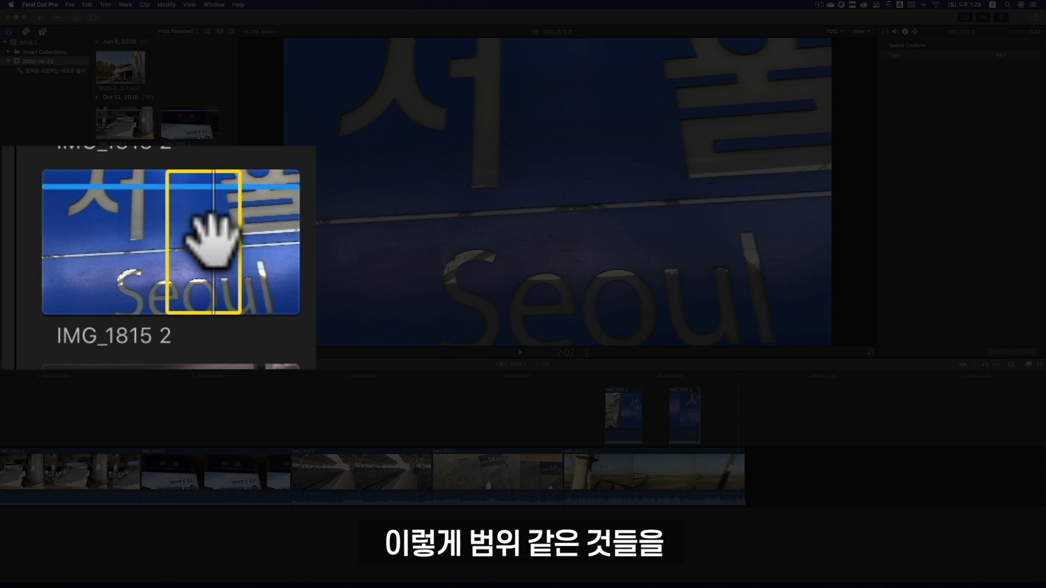
pyautogui.moveTo(211, 240); pyautogui.dragTo(207, 228)
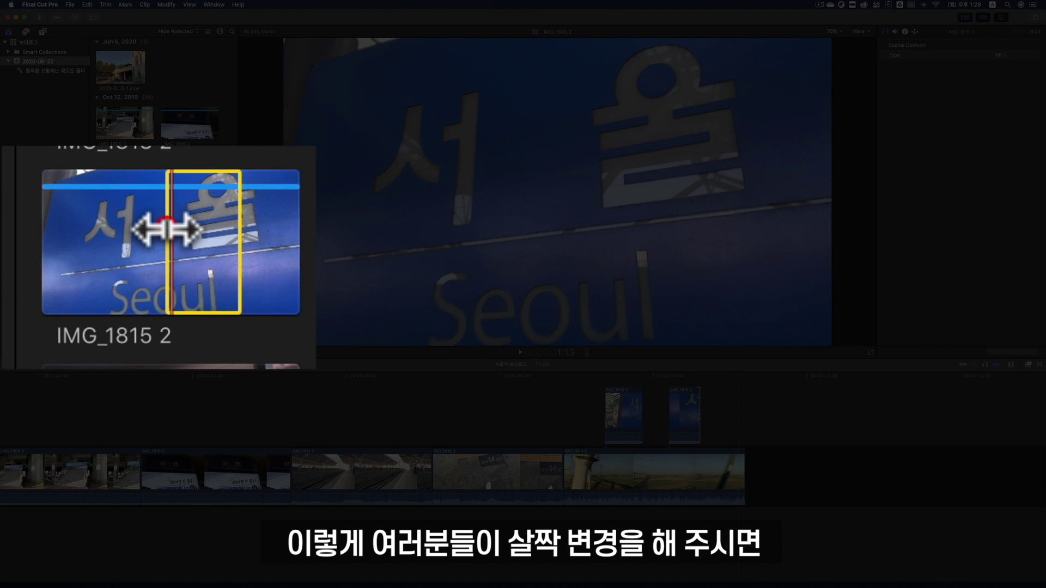
pyautogui.moveTo(168, 230); pyautogui.dragTo(308, 238)
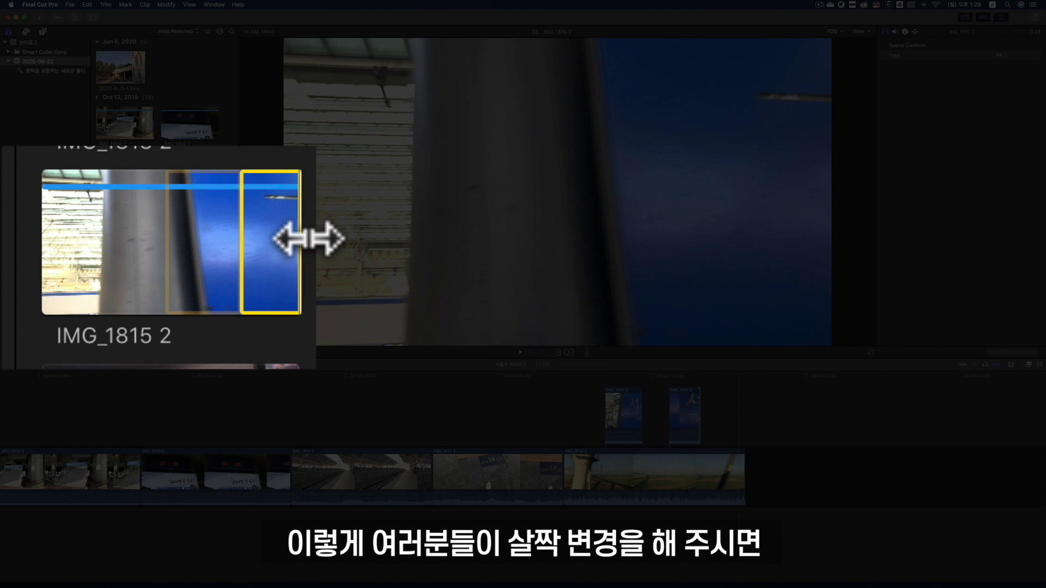
pyautogui.moveTo(241, 235); pyautogui.dragTo(197, 235)
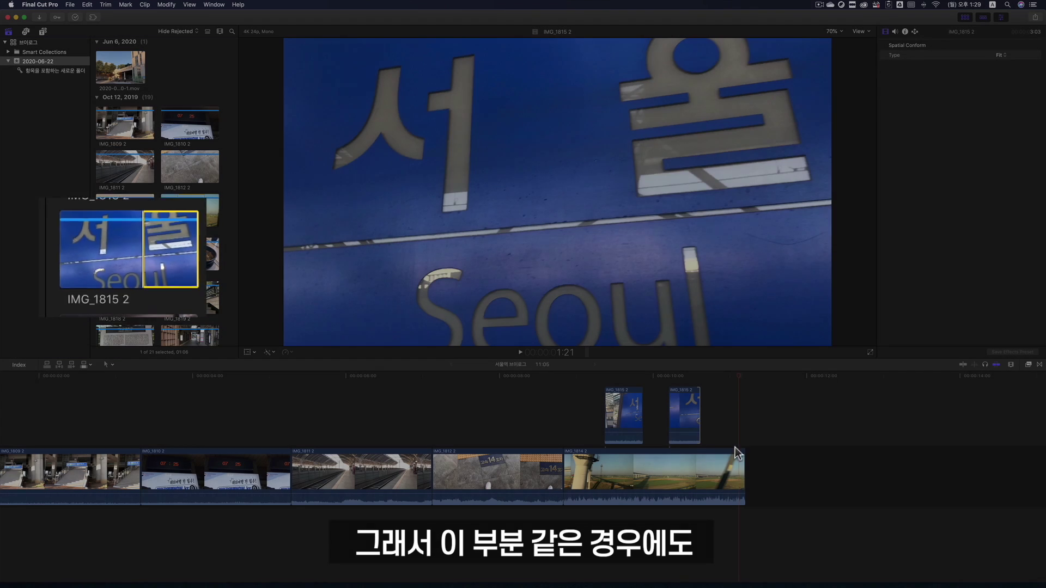
pyautogui.moveTo(744, 460); pyautogui.dragTo(801, 460)
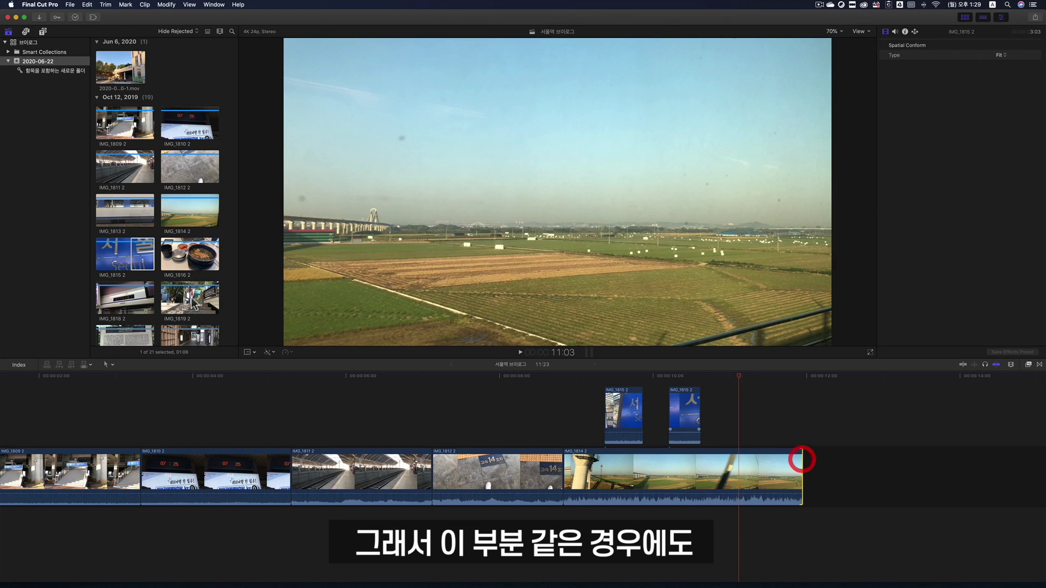
# Step: Connect the Seoul range as a third insert, shorten its end, and play from the field clip's start
pyautogui.click(132, 254)
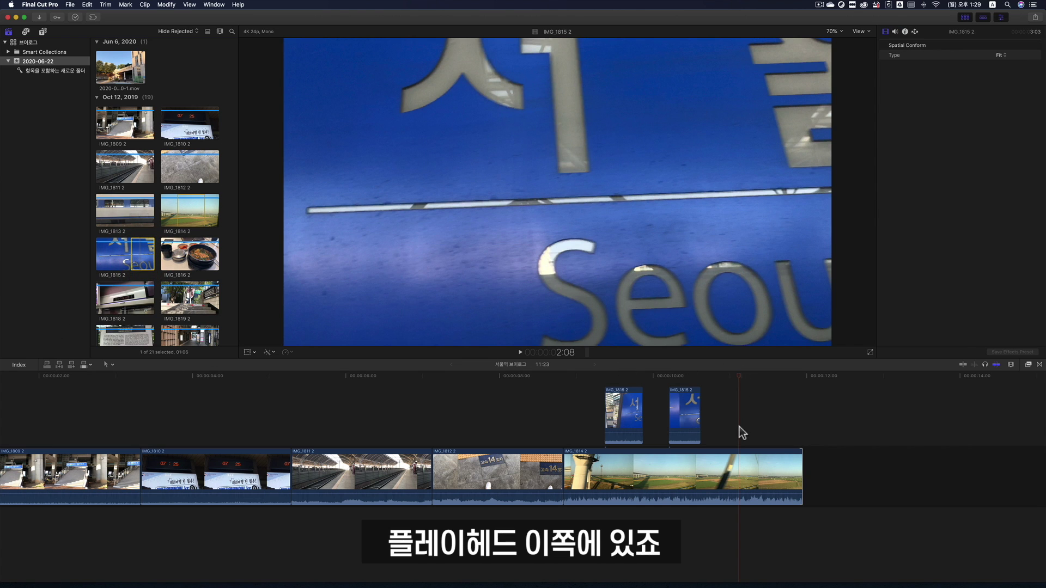
pyautogui.click(48, 365)
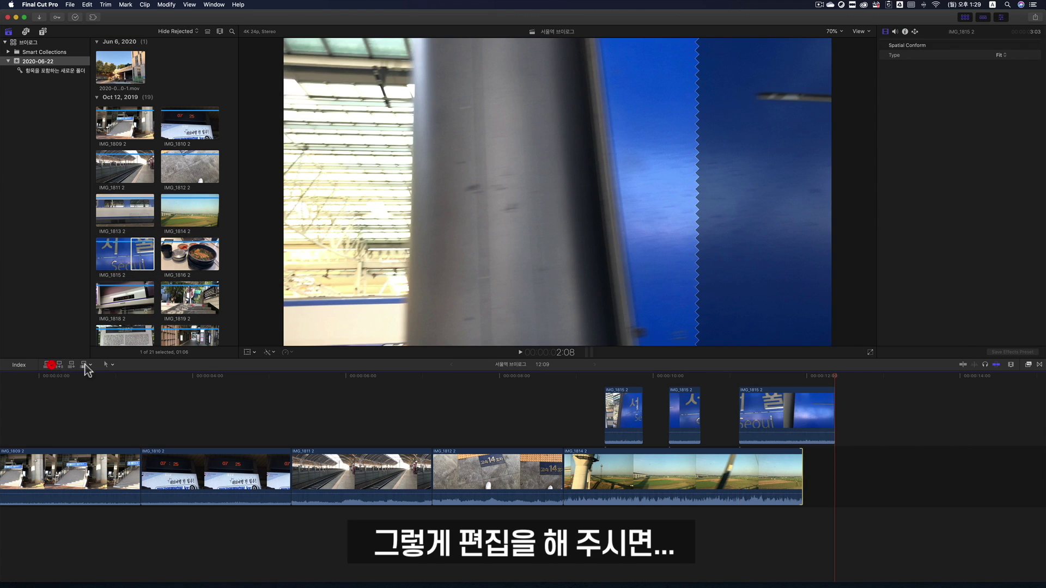
pyautogui.moveTo(829, 405); pyautogui.dragTo(776, 404)
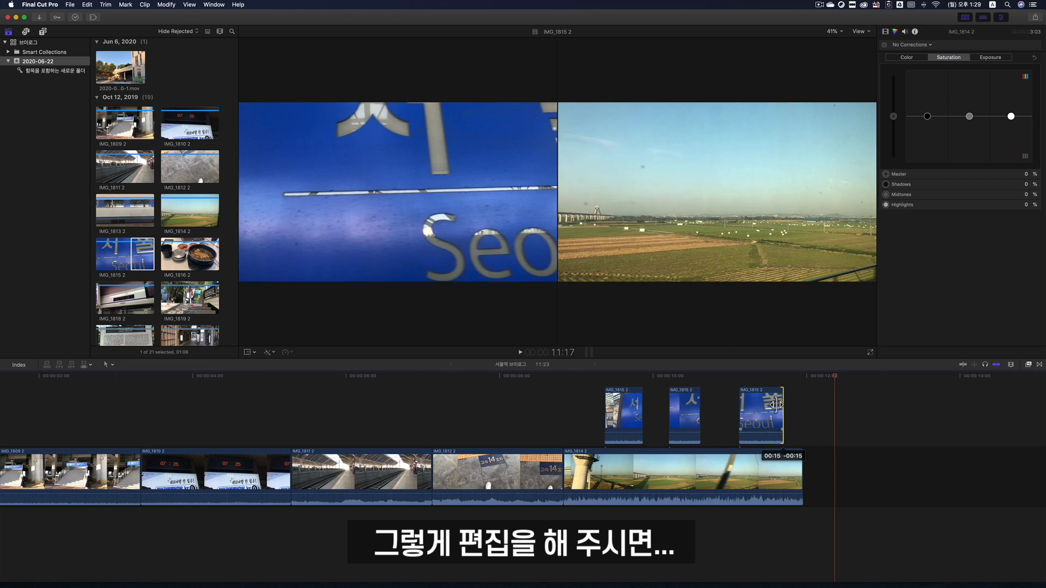
pyautogui.moveTo(666, 378); pyautogui.dragTo(561, 378)
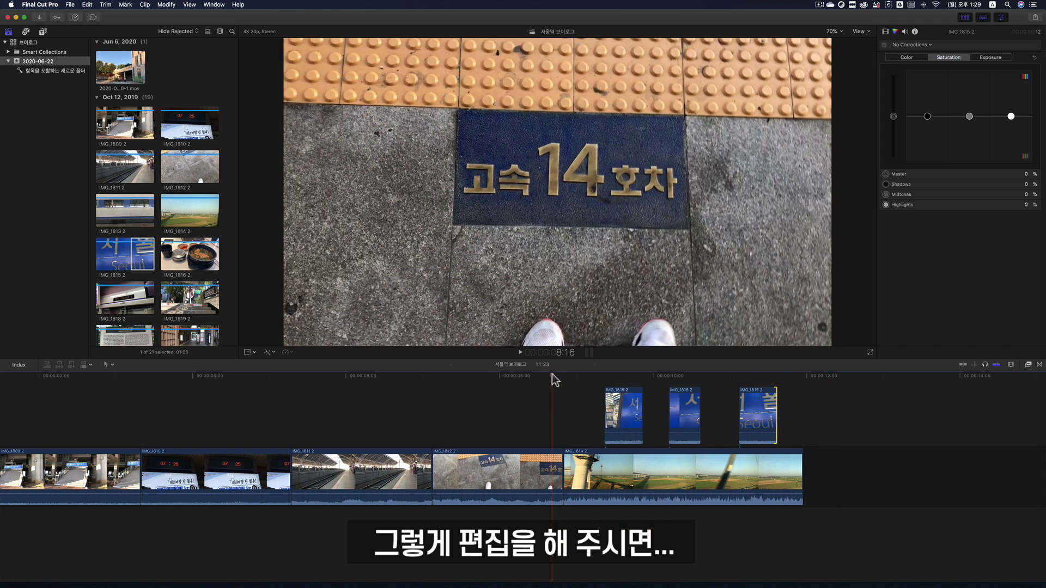
pyautogui.press('space')
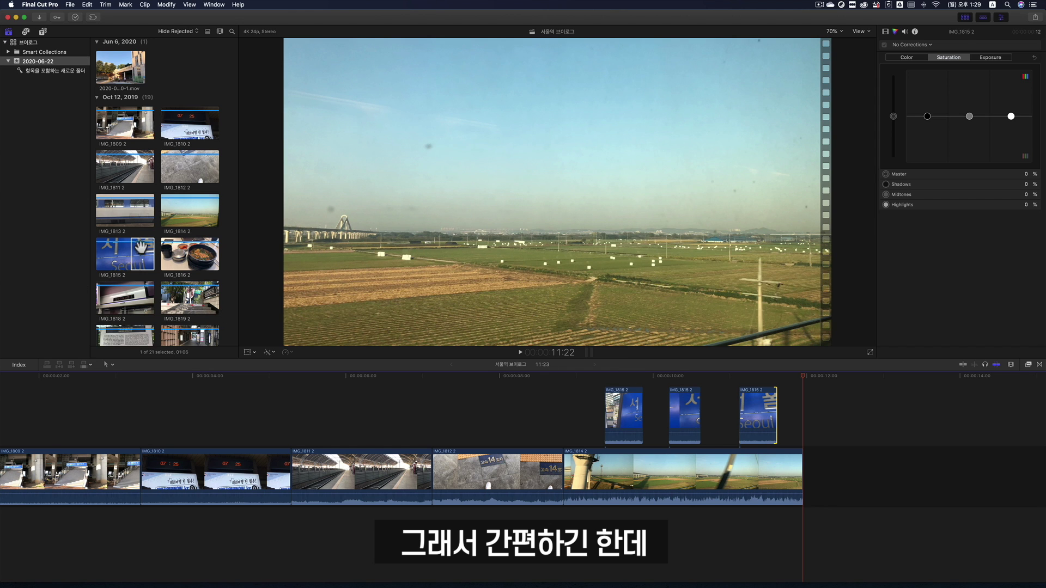
# Step: Scrub the three Seoul inserts over the IMG_1814 2 field footage, then load IMG_1816 2
pyautogui.click(140, 252)
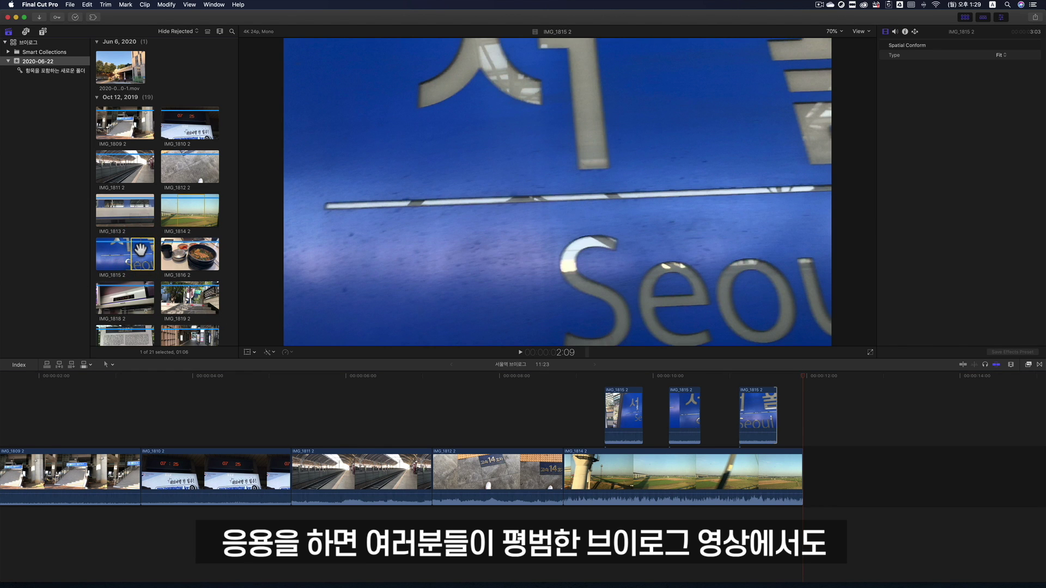
pyautogui.click(651, 376)
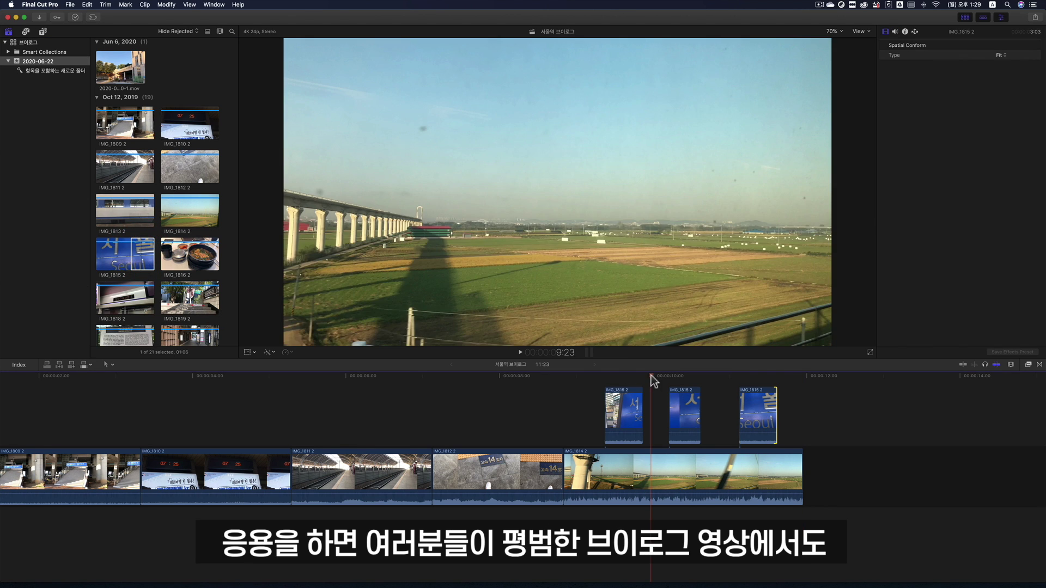
pyautogui.press('super+6')
pyautogui.moveTo(651, 376); pyautogui.dragTo(725, 377)
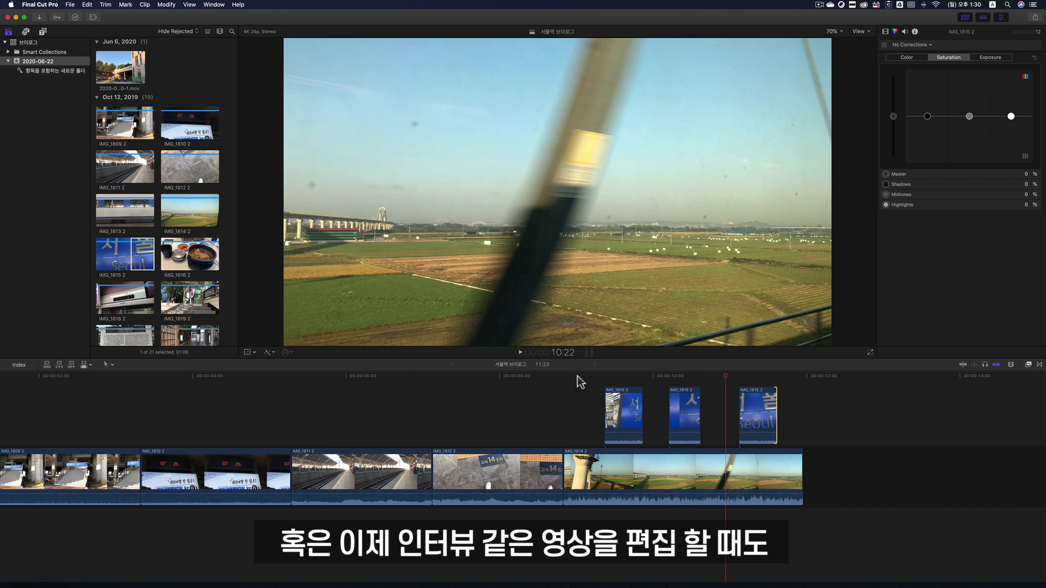
pyautogui.click(568, 380)
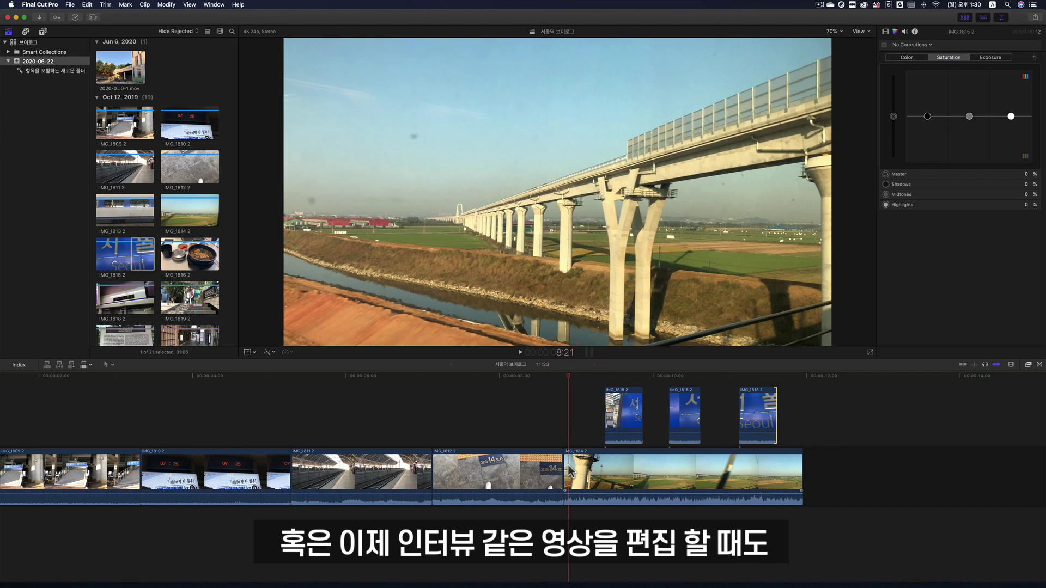
pyautogui.click(586, 467)
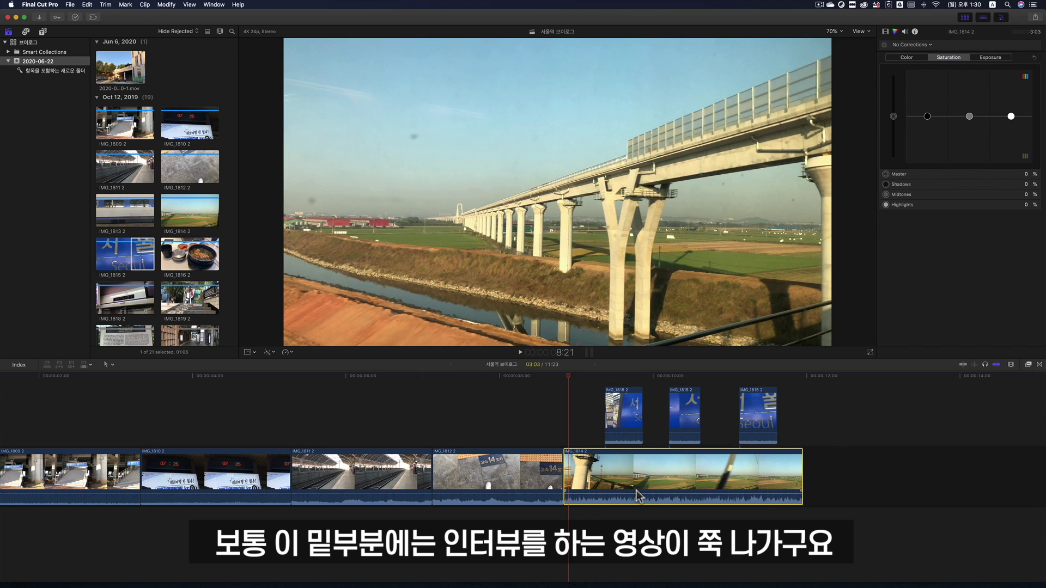
pyautogui.click(608, 376)
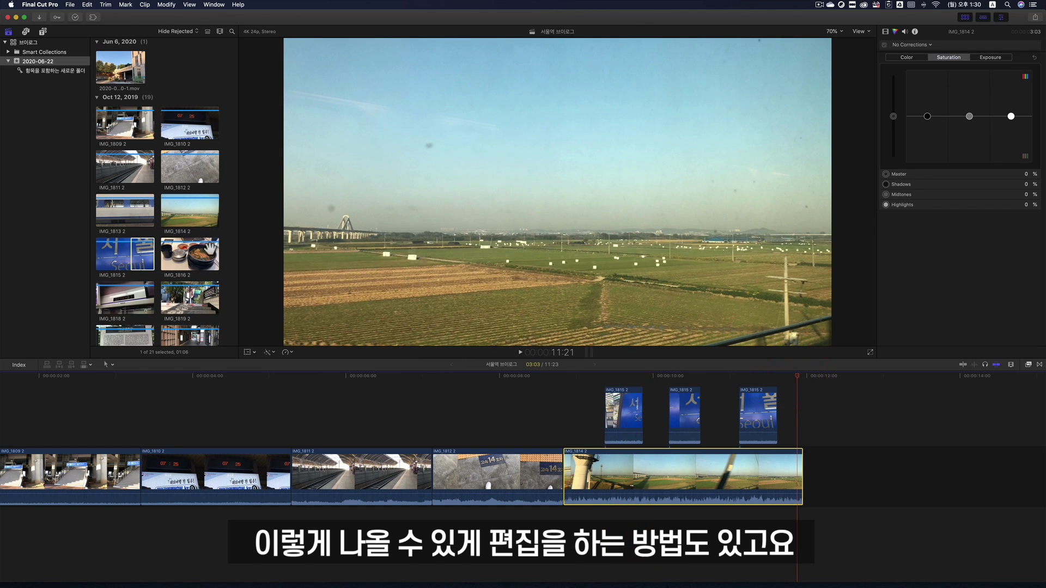
pyautogui.click(192, 256)
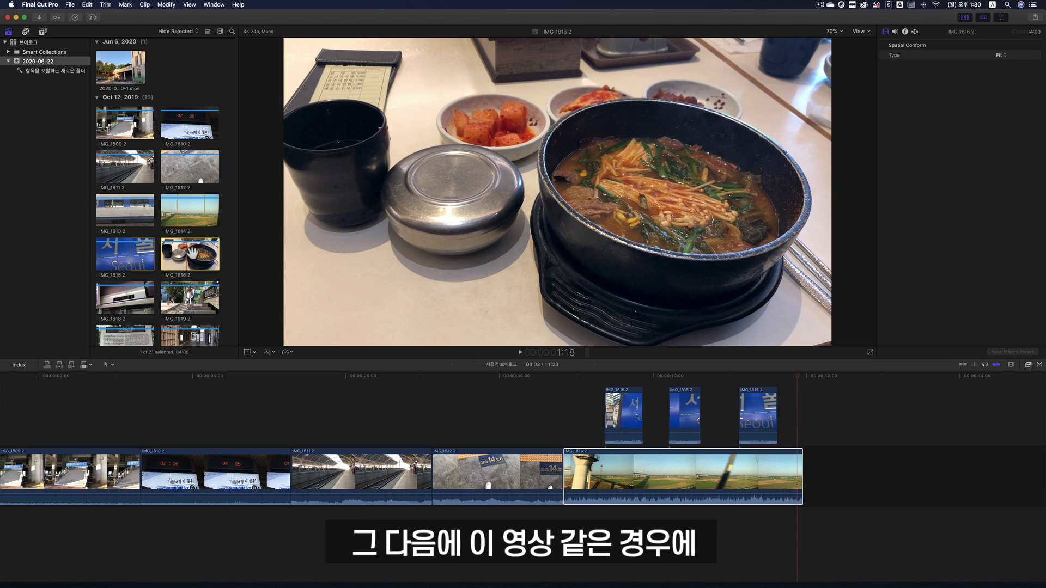
pyautogui.click(658, 474)
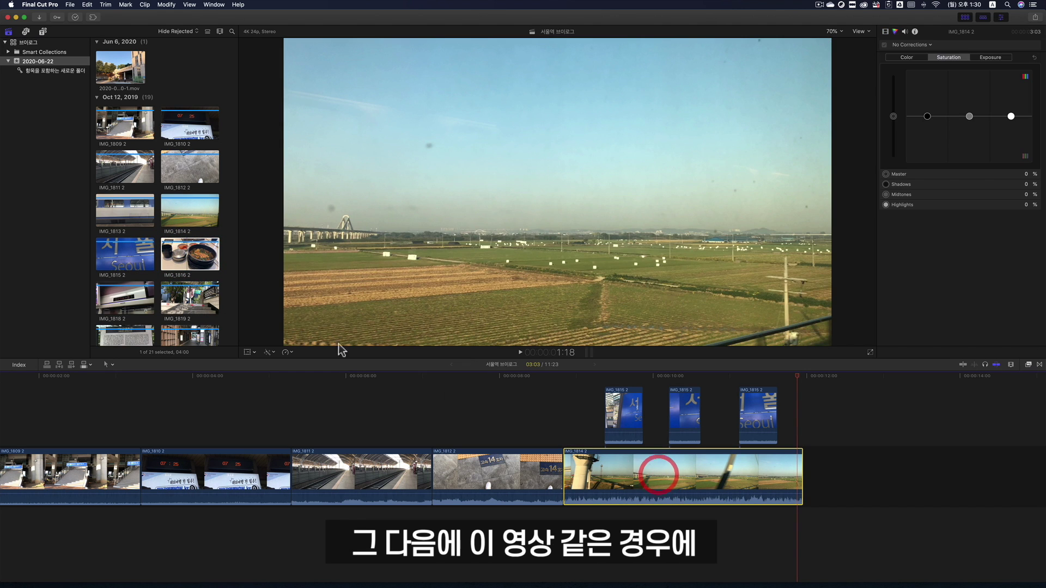
pyautogui.click(172, 256)
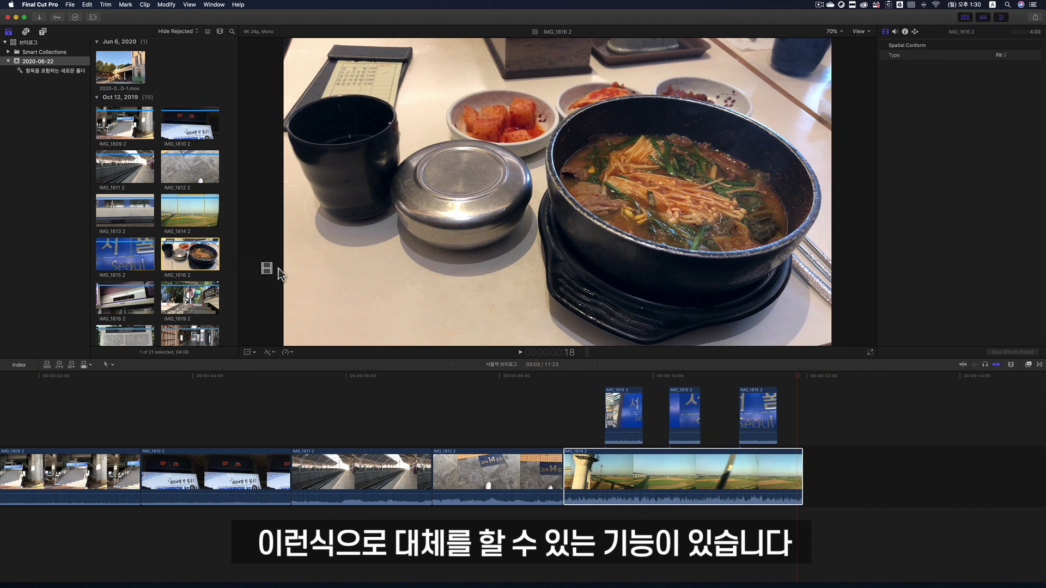
pyautogui.moveTo(279, 269); pyautogui.dragTo(577, 469)
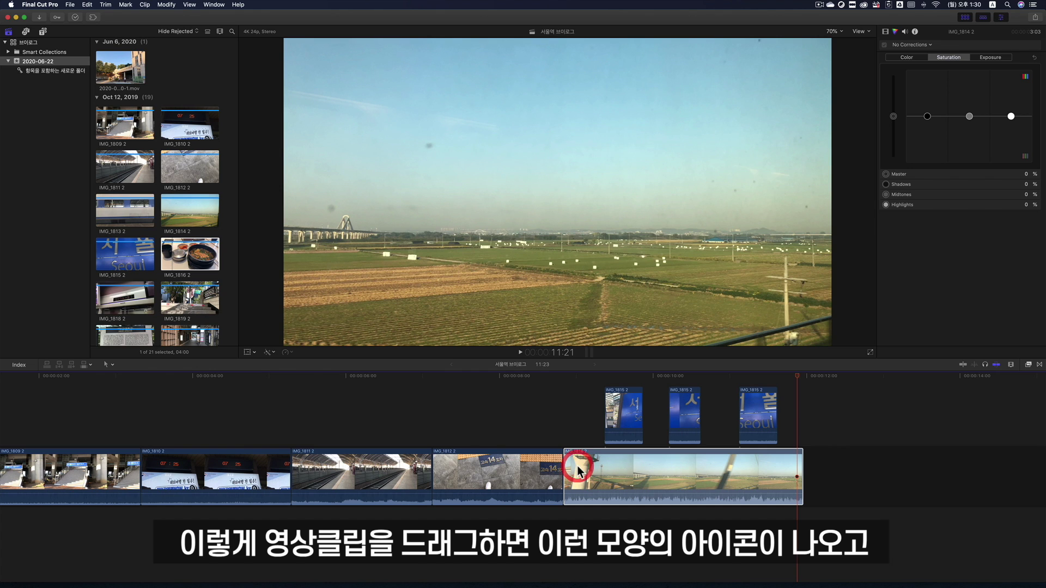
pyautogui.moveTo(577, 466); pyautogui.dragTo(578, 465)
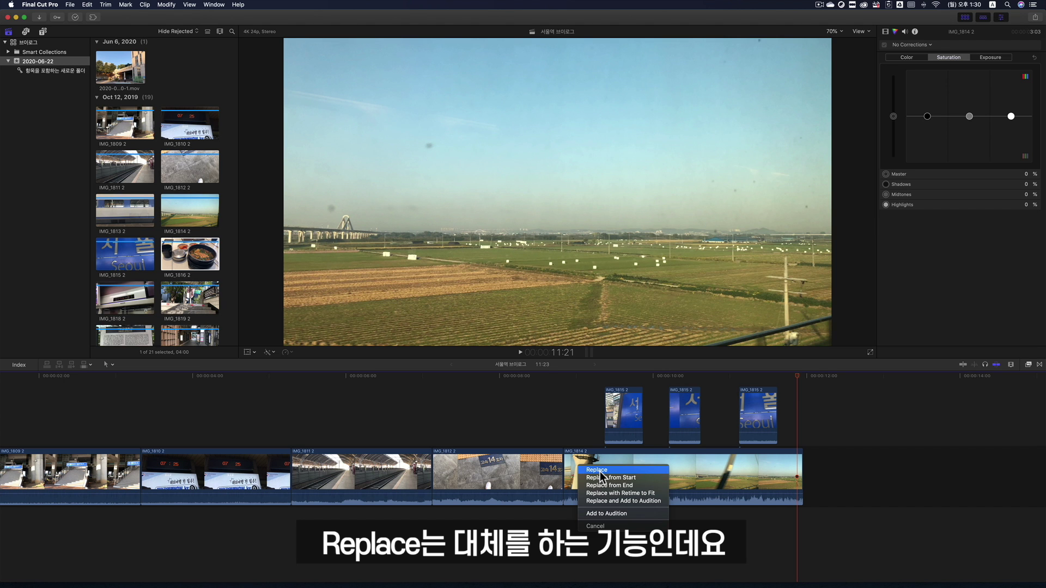
pyautogui.click(600, 471)
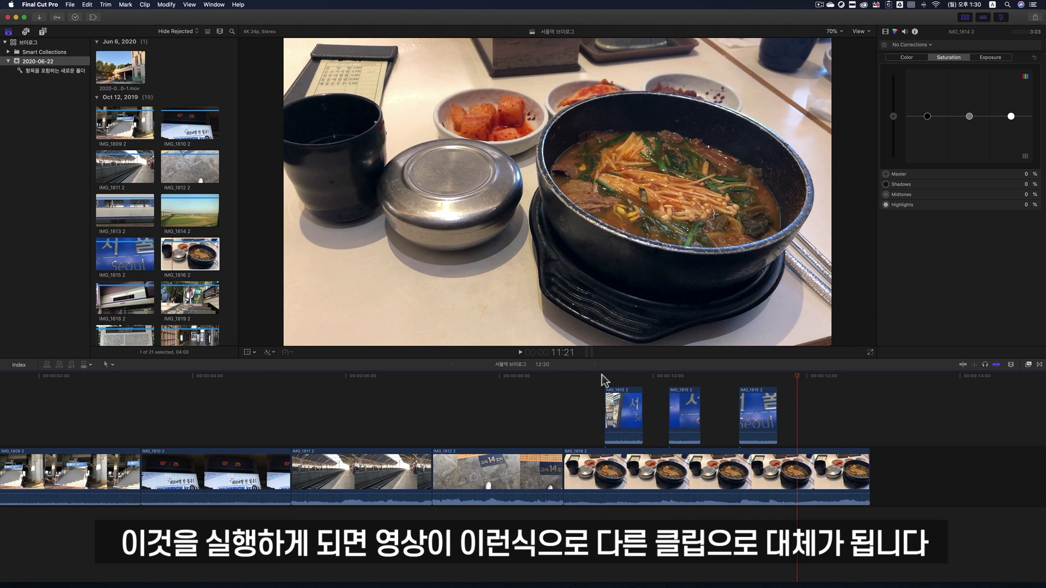
pyautogui.click(556, 376)
pyautogui.press('space')
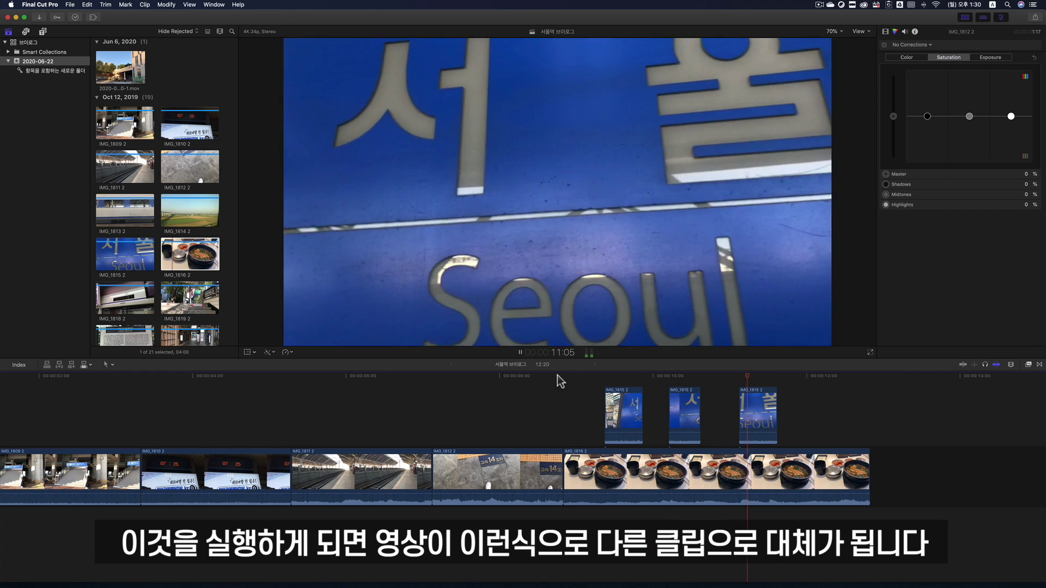
pyautogui.press('cmd+z')
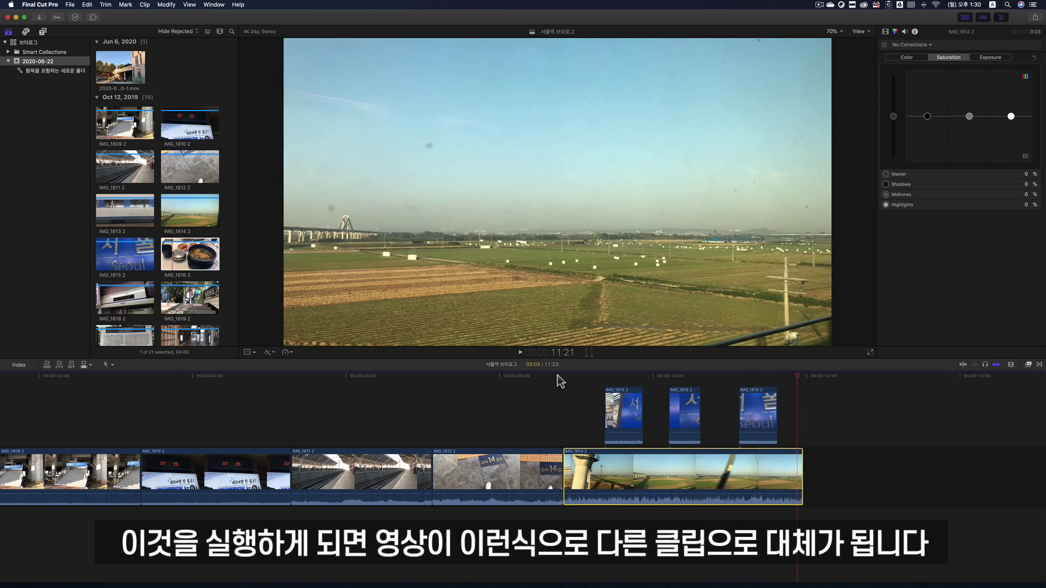
pyautogui.click(575, 377)
# Step: Place a Cross Dissolve from All transitions between IMG_1812 2 and IMG_1814 2
pyautogui.press('cmd+z')
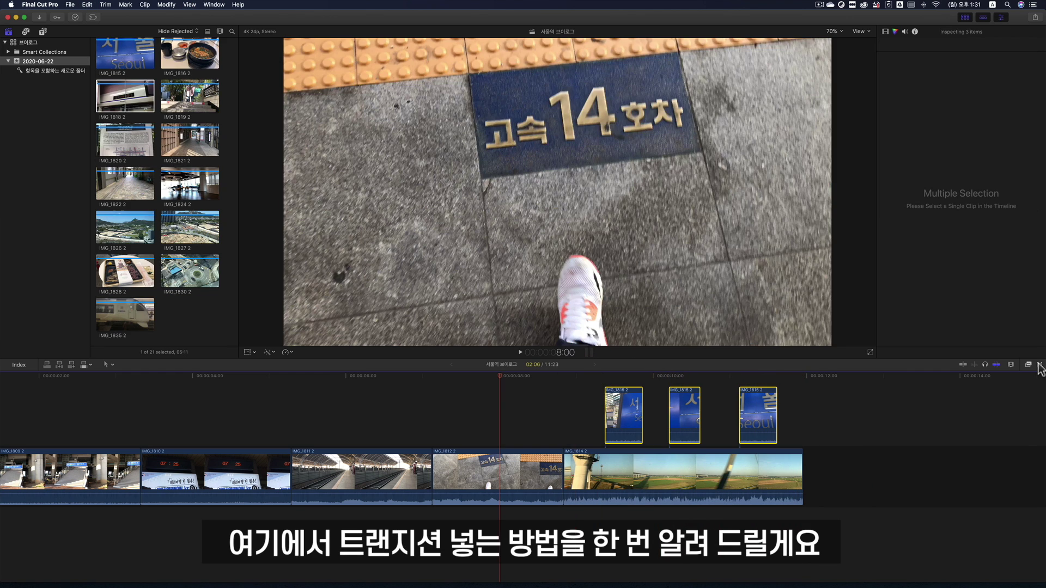
pyautogui.click(1039, 364)
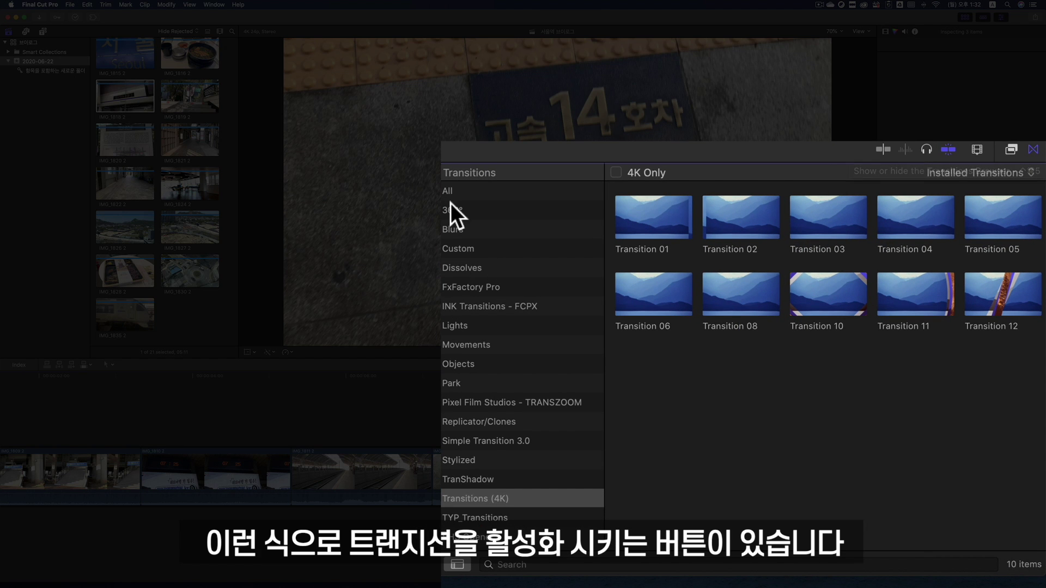
pyautogui.click(452, 192)
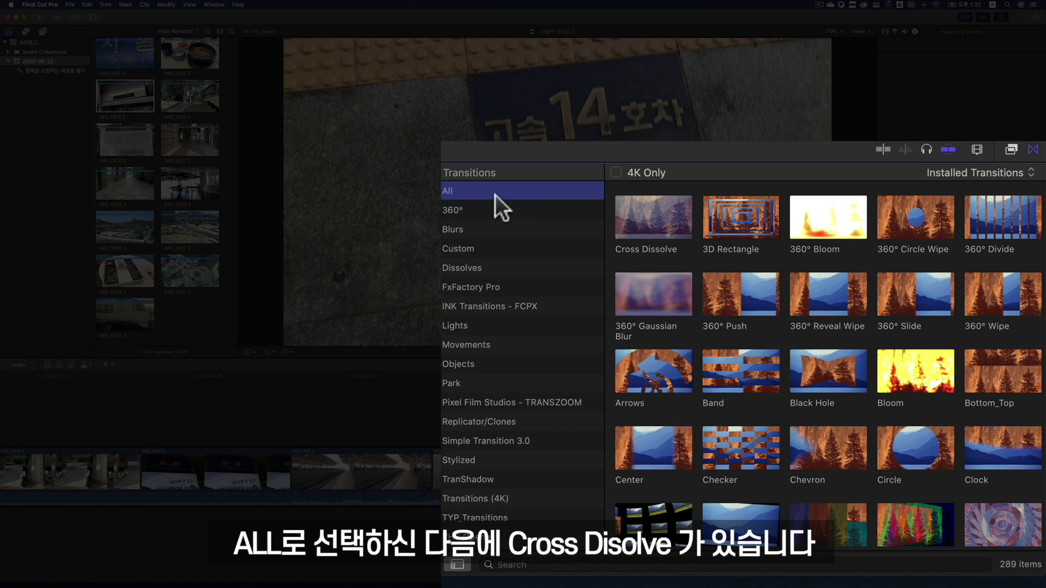
pyautogui.moveTo(655, 222)
pyautogui.mouseDown()
pyautogui.moveTo(595, 421)
pyautogui.moveTo(456, 443)
pyautogui.moveTo(459, 452)
pyautogui.mouseUp()
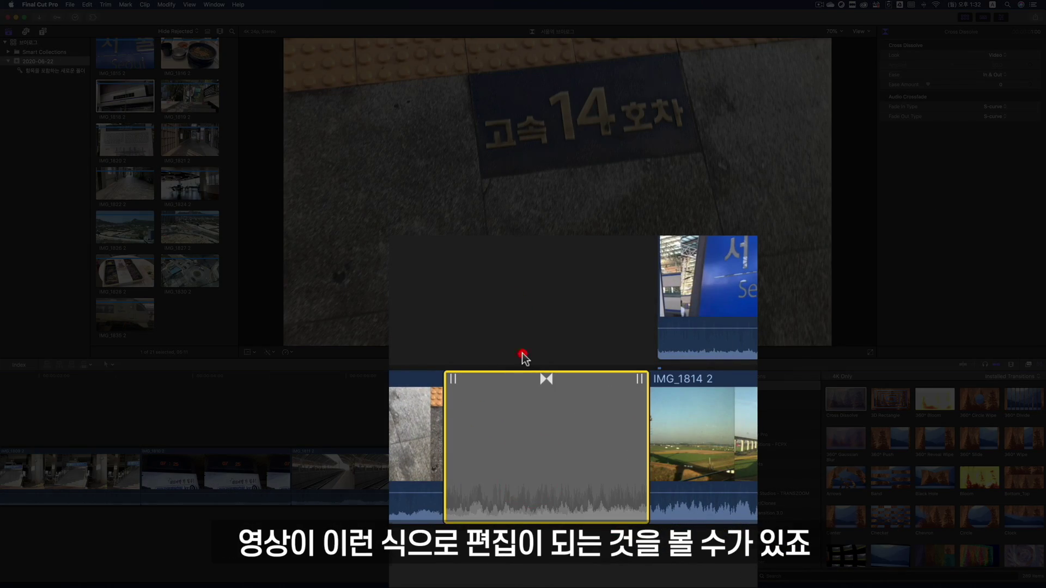
# Step: Preview the dissolve and delete the first connected Seoul clip
pyautogui.click(521, 353)
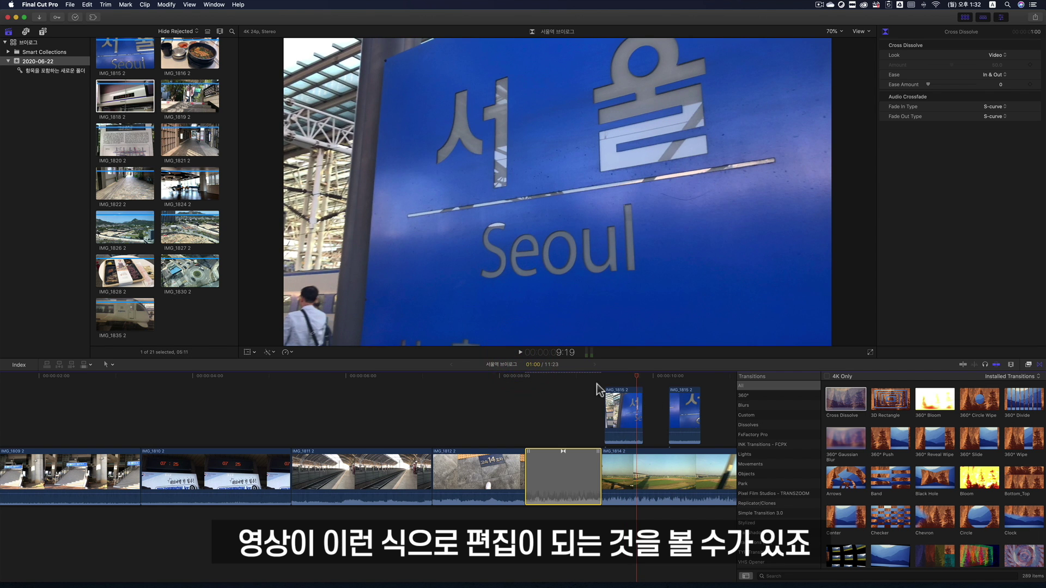
pyautogui.click(615, 403)
pyautogui.press('Delete')
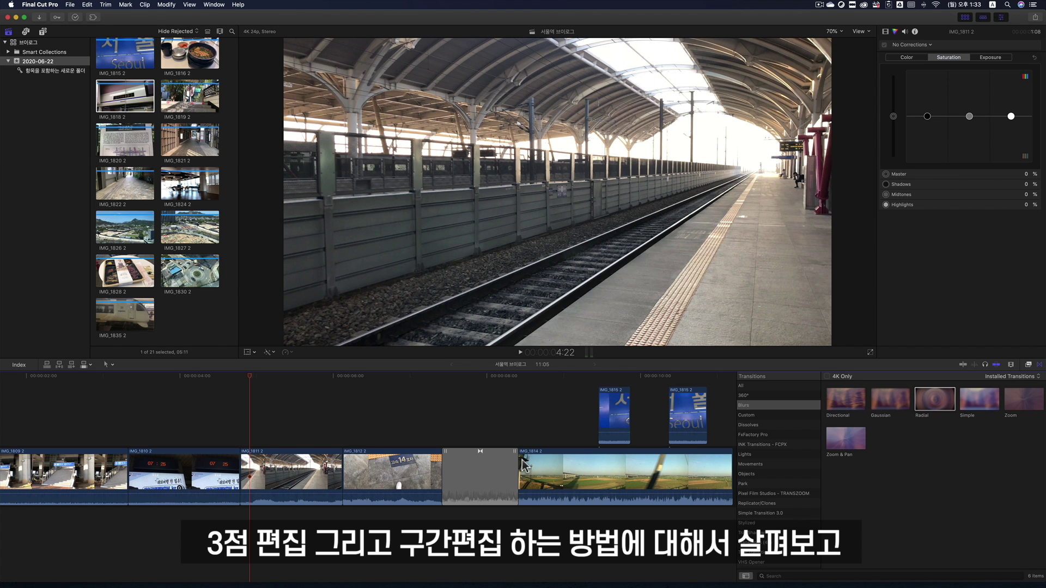
pyautogui.moveTo(465, 382); pyautogui.dragTo(460, 381)
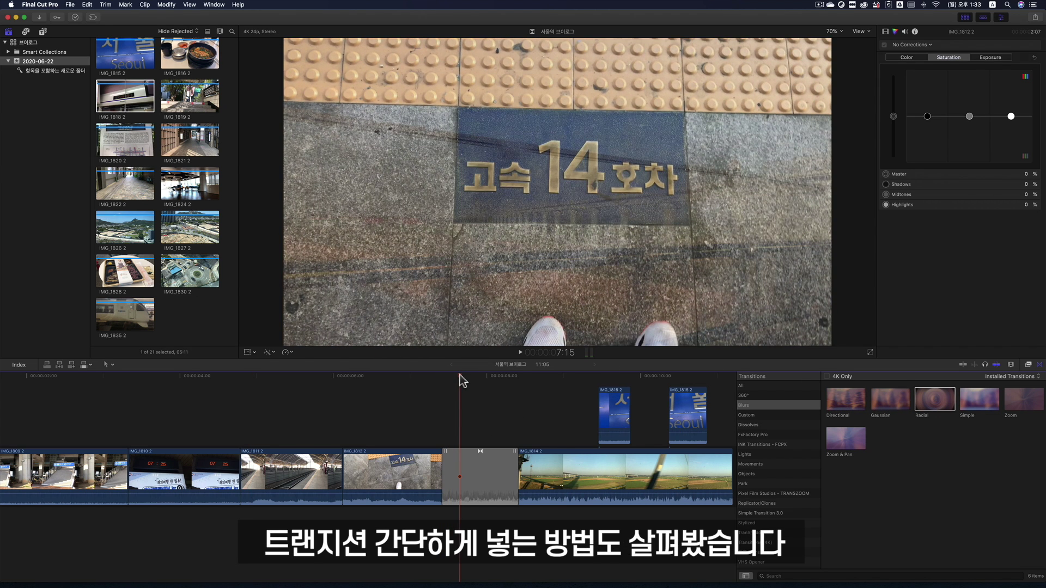
pyautogui.click(459, 380)
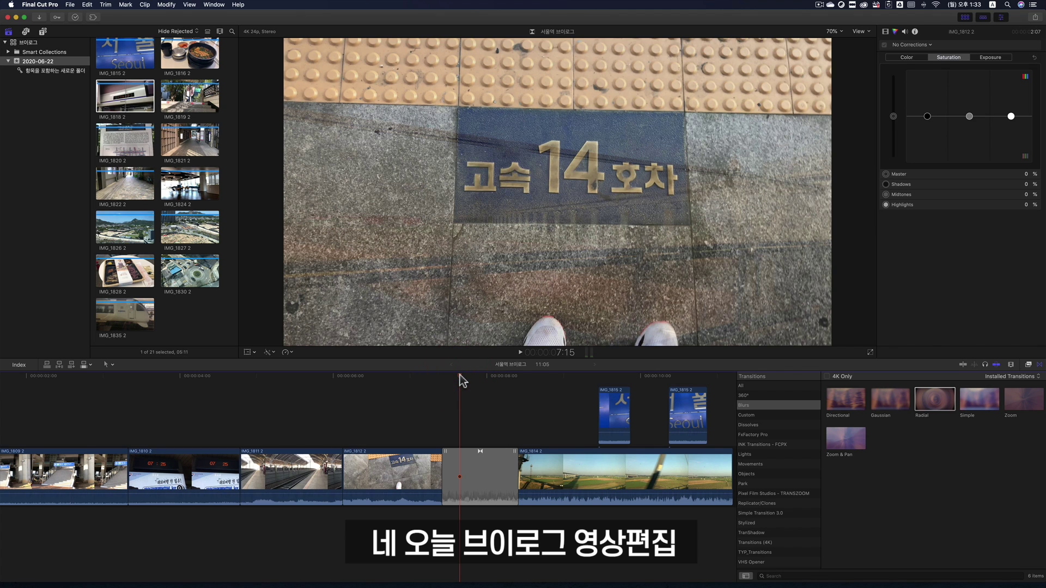